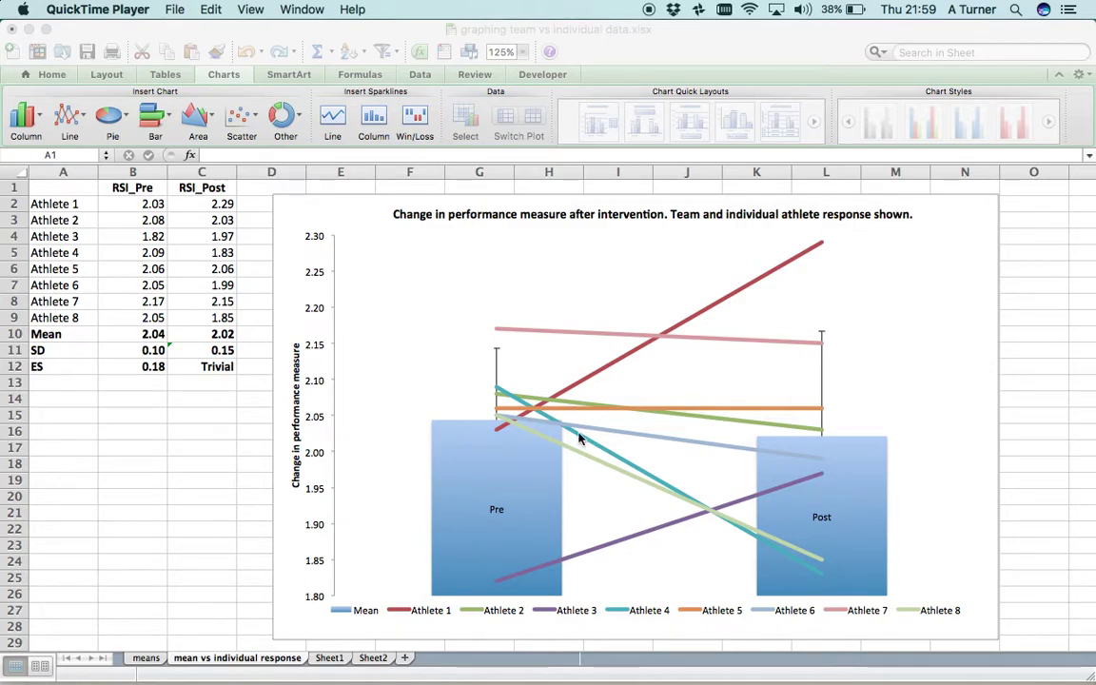
Step: Compare the chart on the means sheet with the individual athlete lines on the mean vs individual response sheet
{"action": "left_click", "coordinate": [142, 658]}
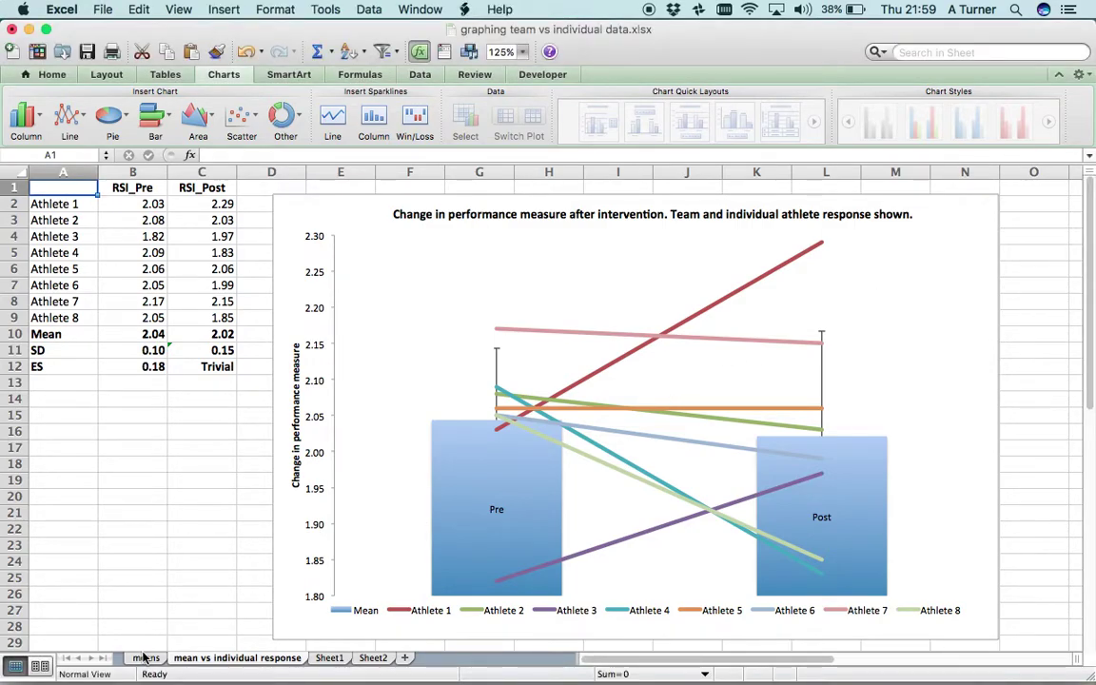
{"action": "left_click", "coordinate": [143, 659]}
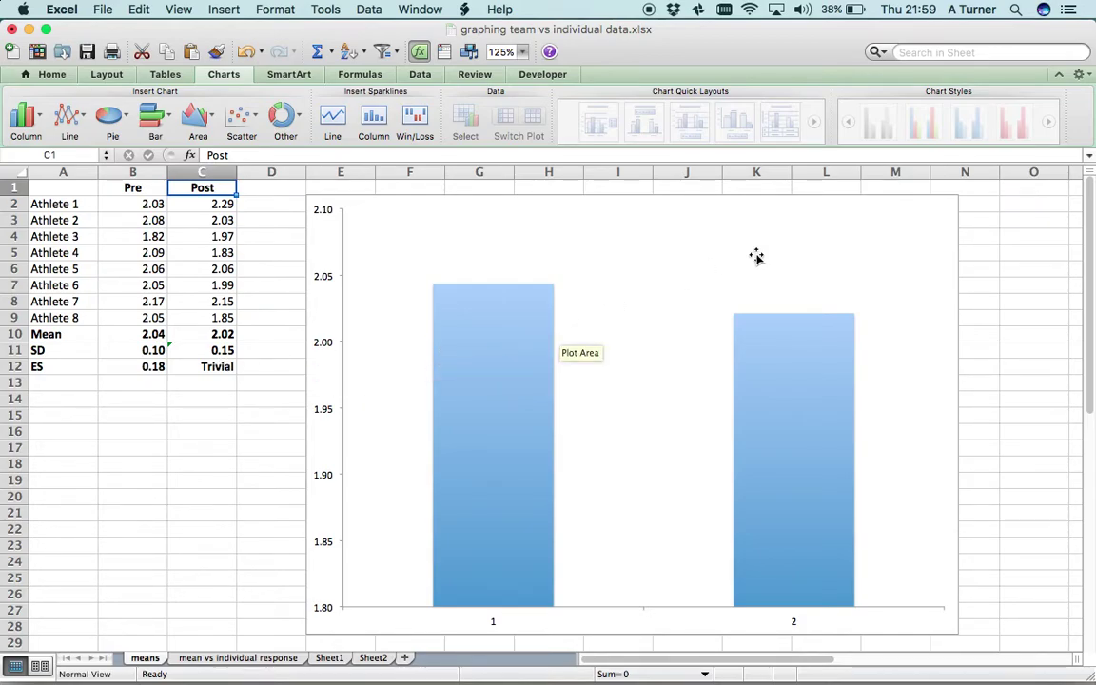
{"action": "left_click", "coordinate": [285, 658]}
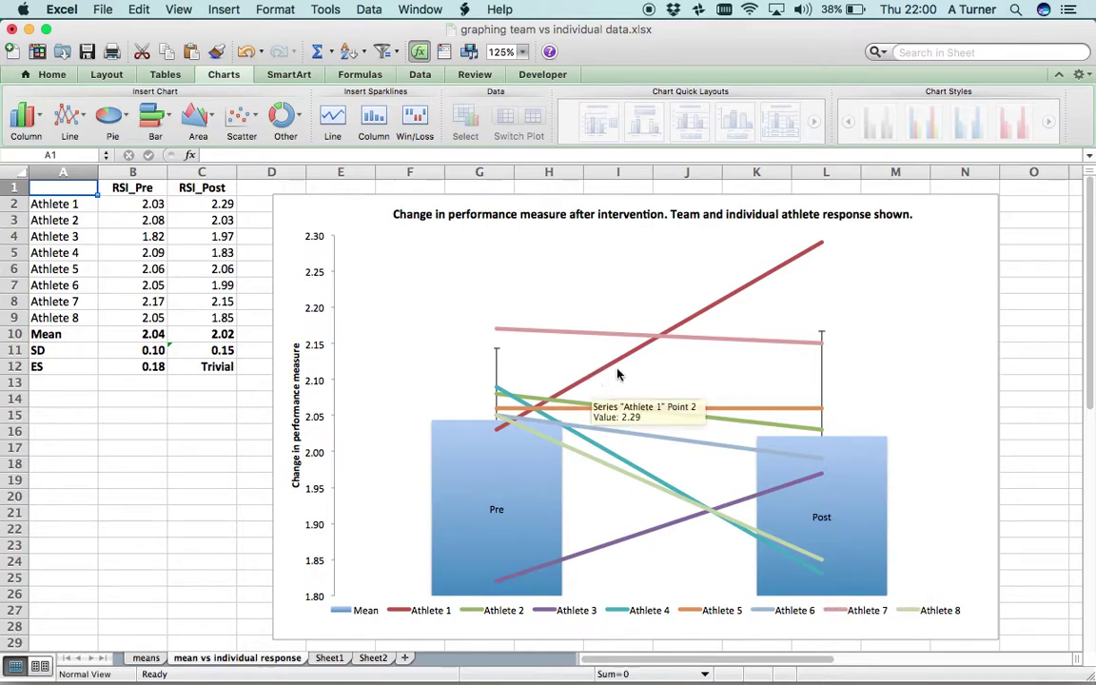
{"action": "mouse_move", "coordinate": [770, 273]}
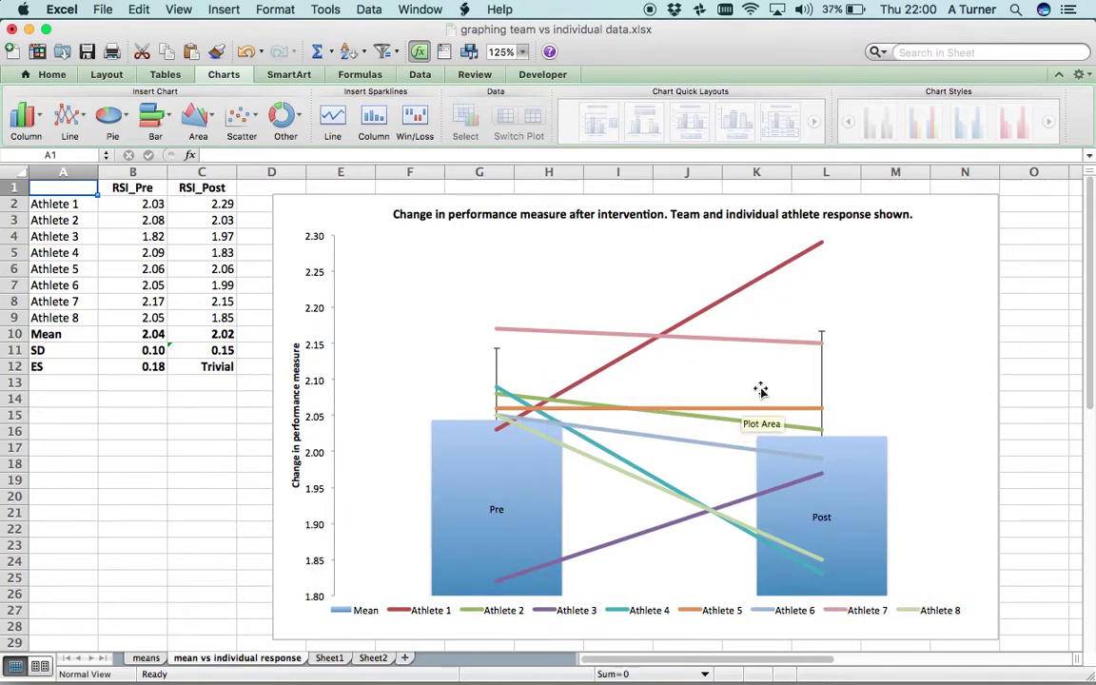
{"action": "mouse_move", "coordinate": [708, 419]}
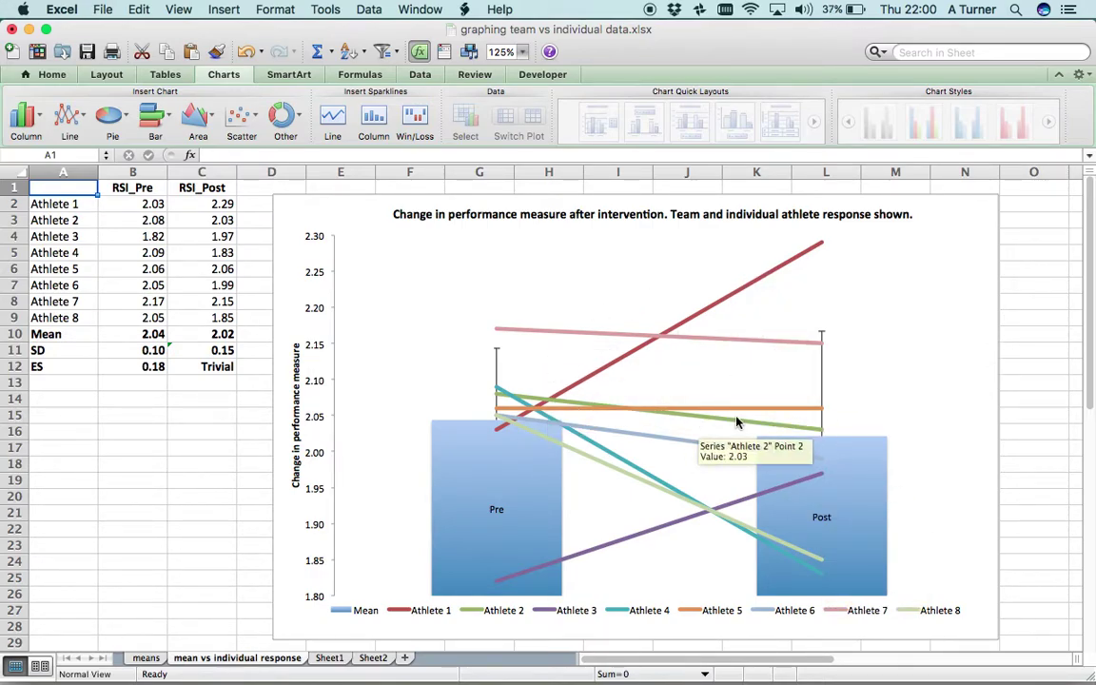
{"action": "mouse_move", "coordinate": [605, 459]}
{"action": "mouse_move", "coordinate": [654, 490]}
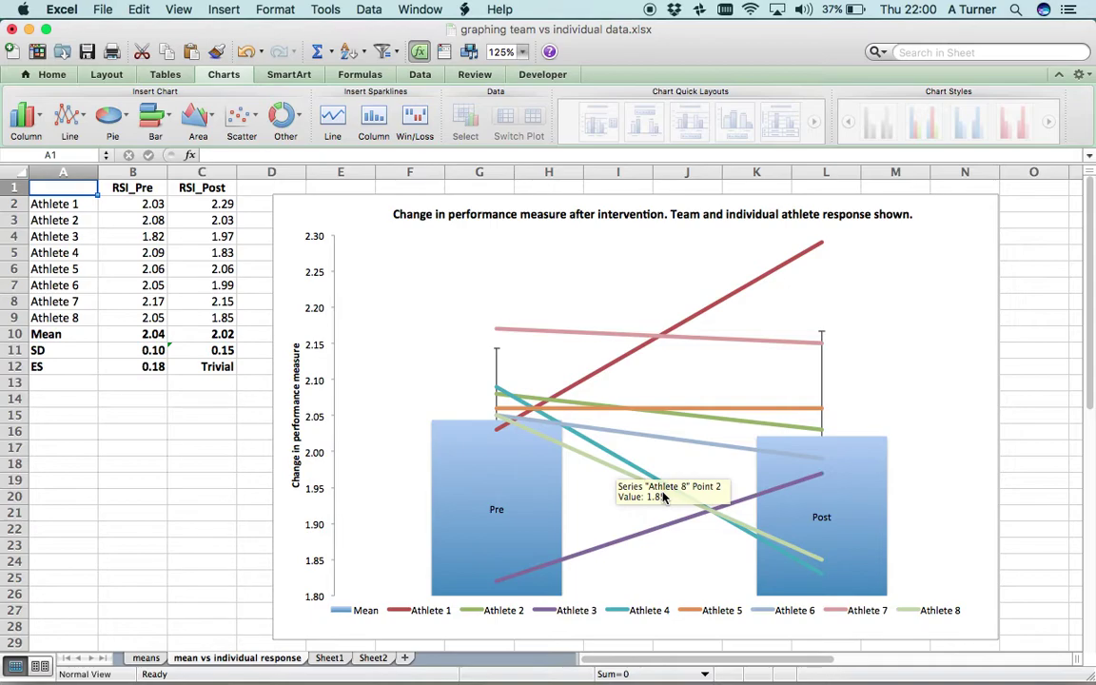
Step: On Sheet1, insert a 2-D clustered column chart from the Mean row, cells A10 to C10
{"action": "left_click", "coordinate": [330, 657]}
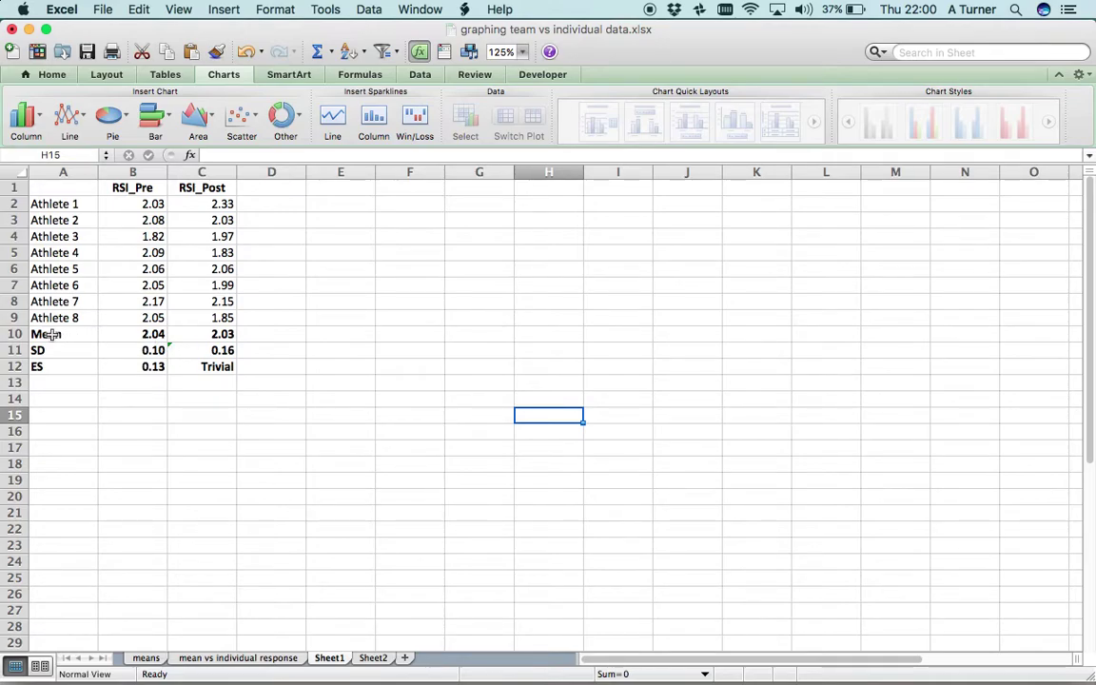
{"action": "left_click_drag", "start_coordinate": [45, 334], "coordinate": [182, 334]}
{"action": "left_click", "coordinate": [25, 113]}
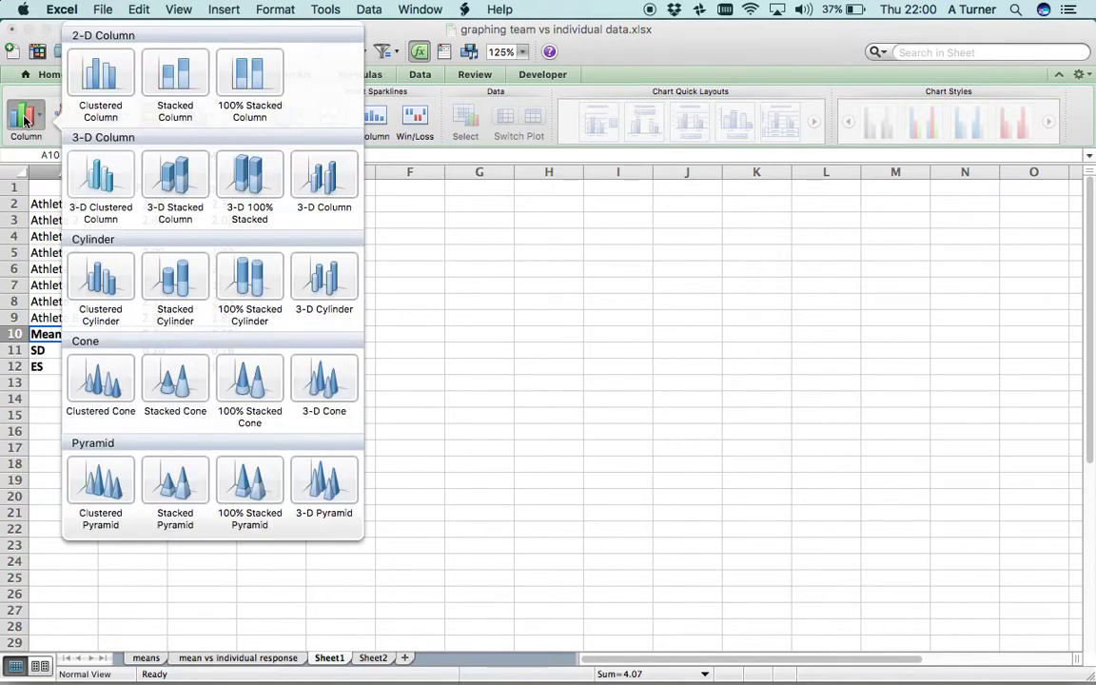
{"action": "left_click", "coordinate": [94, 75]}
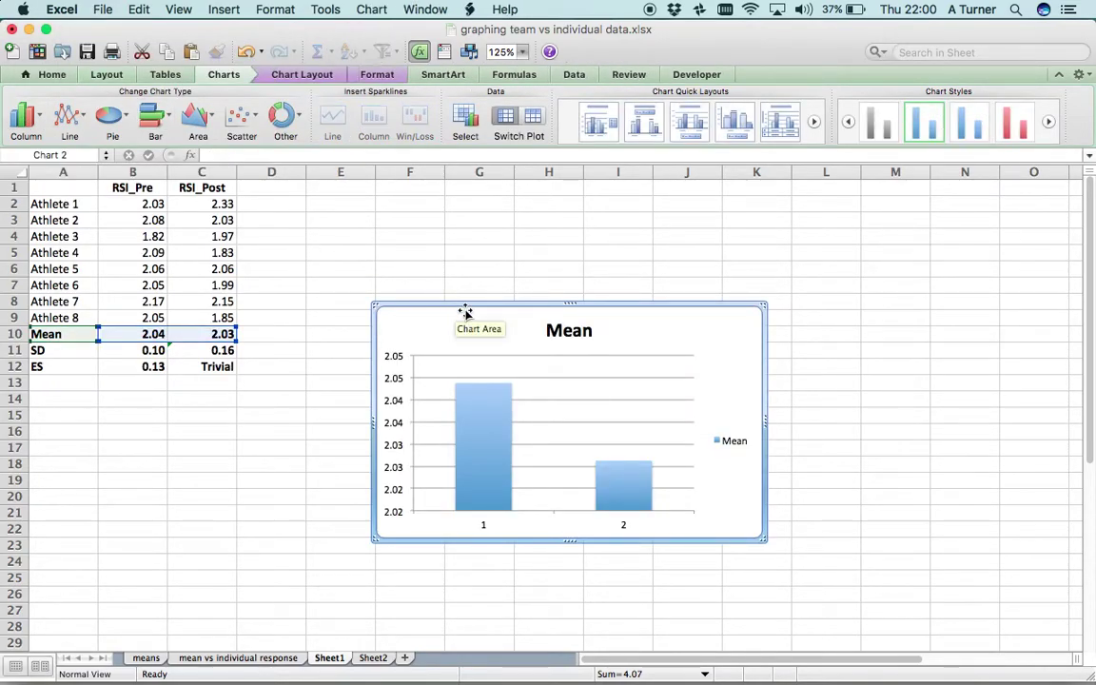
Step: Delete the horizontal gridlines from the Mean column chart
{"action": "left_click", "coordinate": [603, 377]}
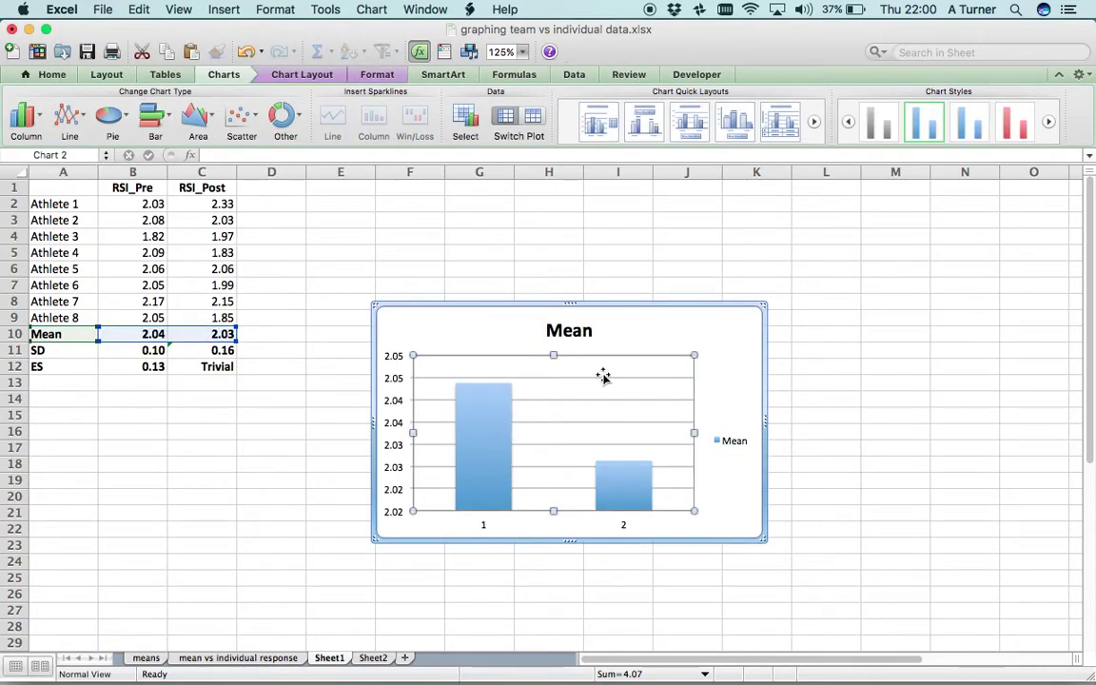
{"action": "left_click", "coordinate": [603, 378]}
{"action": "key", "text": "Delete"}
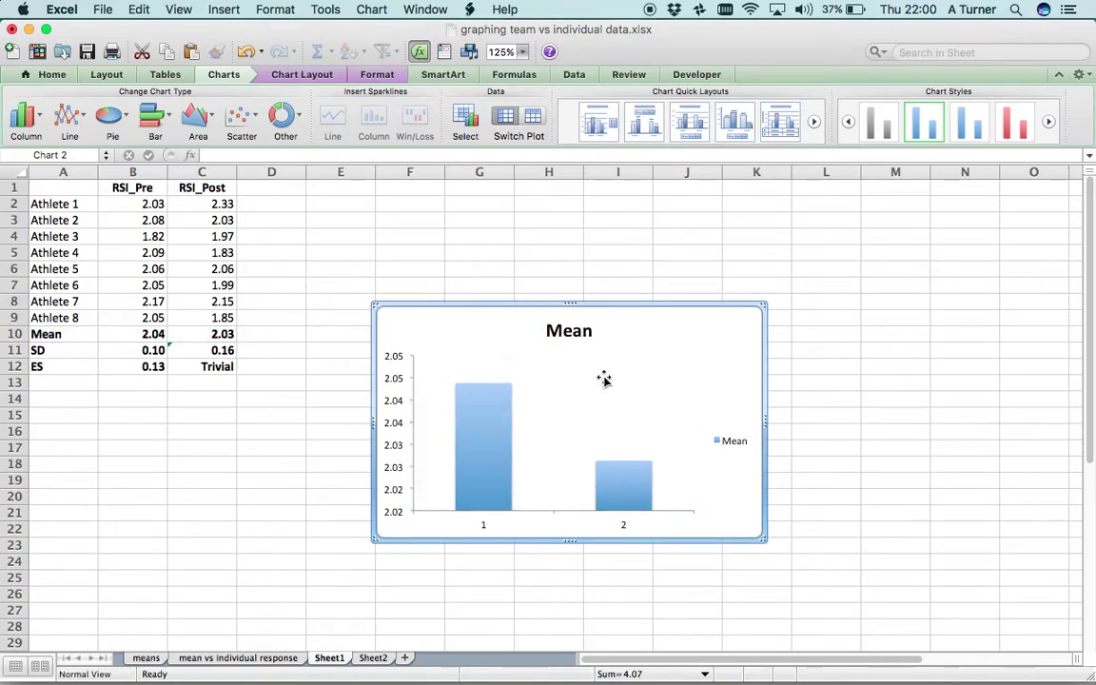
Step: Add a series to the chart's data source, named from cell A2 (Athlete 1) with Y values from B2:C2
{"action": "right_click", "coordinate": [548, 421]}
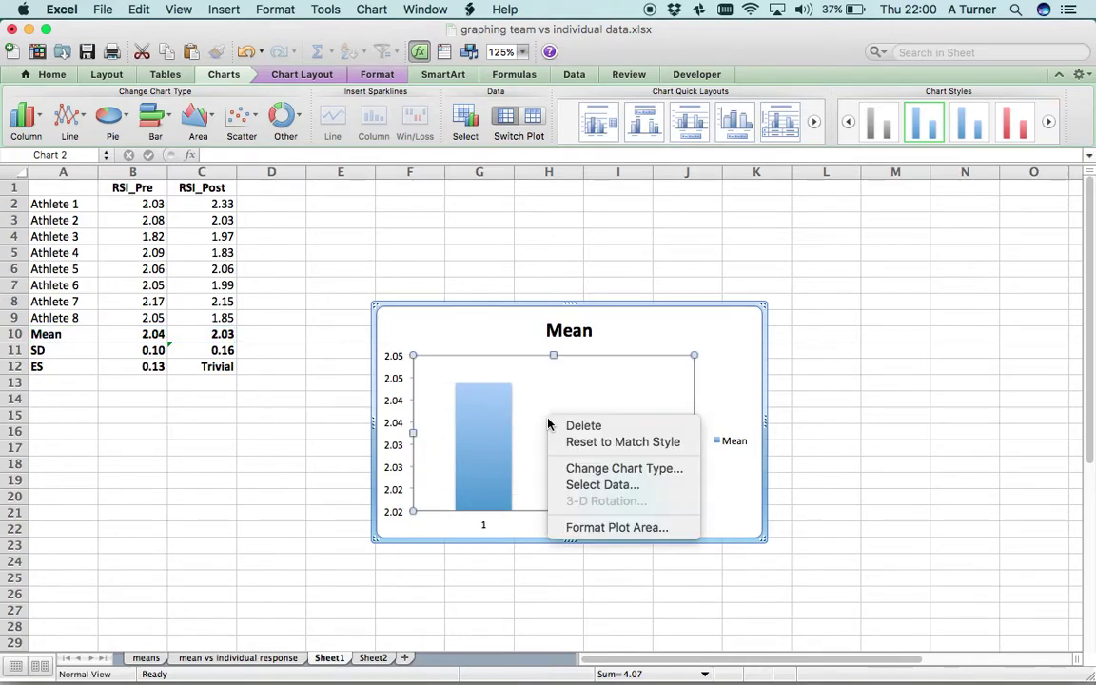
{"action": "left_click", "coordinate": [597, 486]}
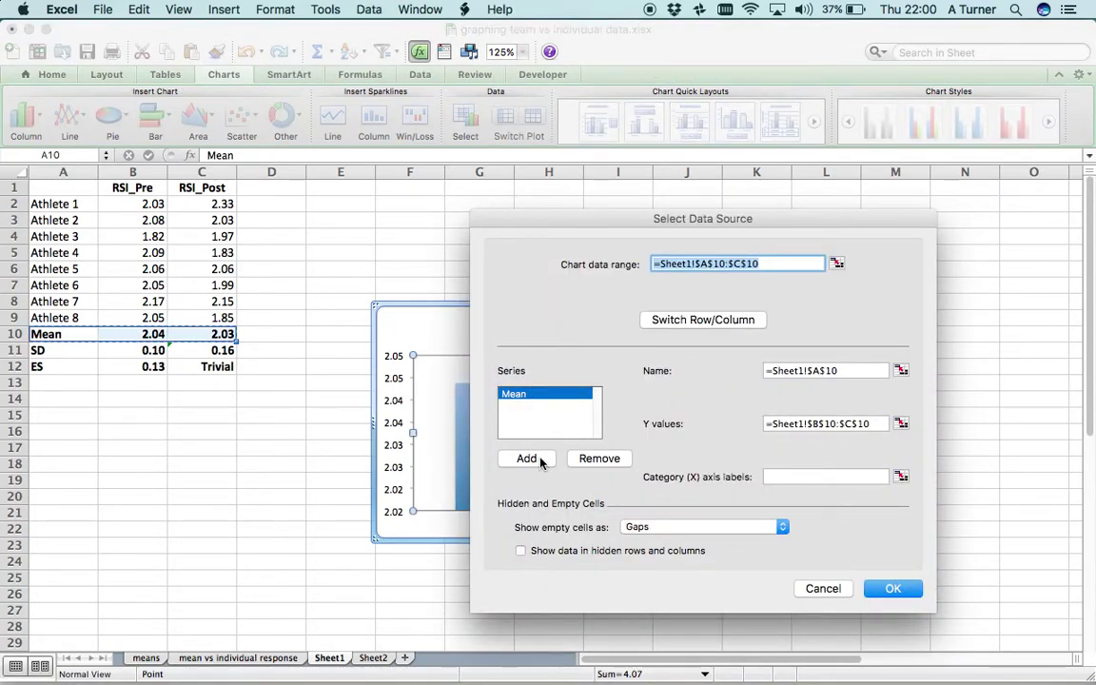
{"action": "left_click", "coordinate": [539, 460]}
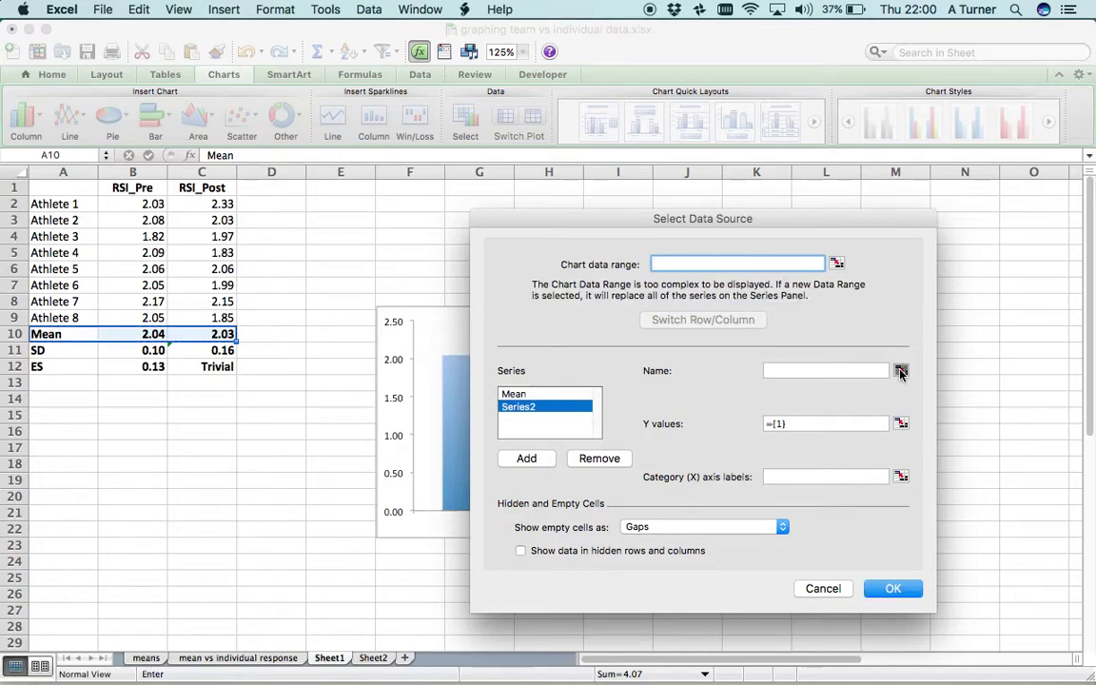
{"action": "left_click", "coordinate": [901, 370]}
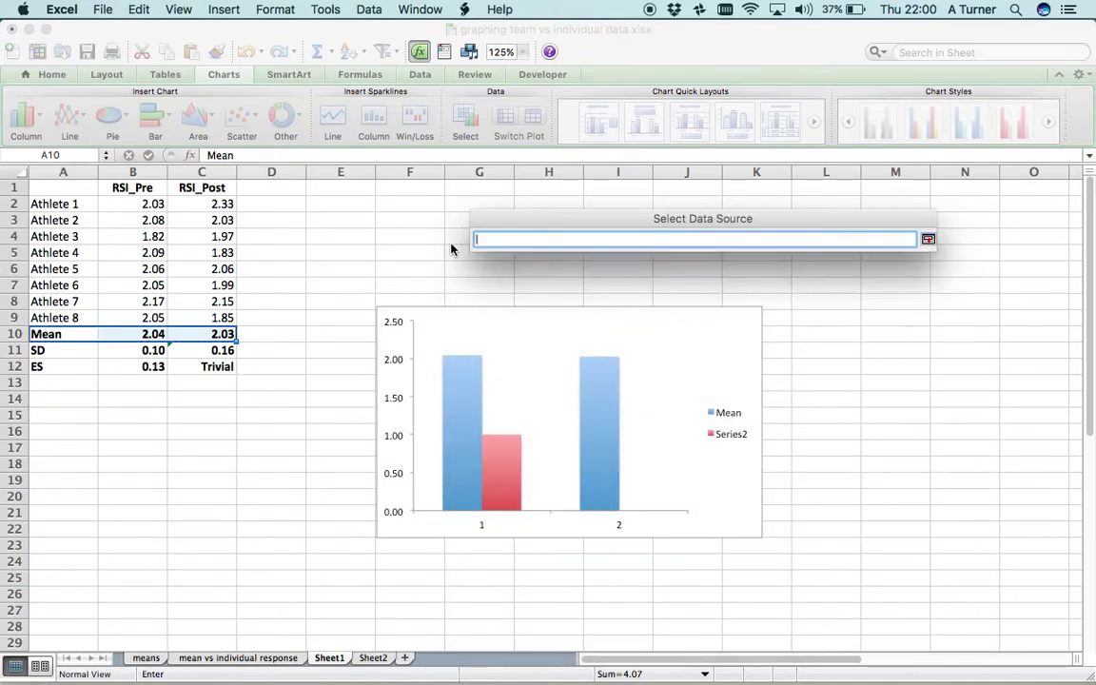
{"action": "left_click", "coordinate": [83, 205]}
{"action": "left_click", "coordinate": [930, 241]}
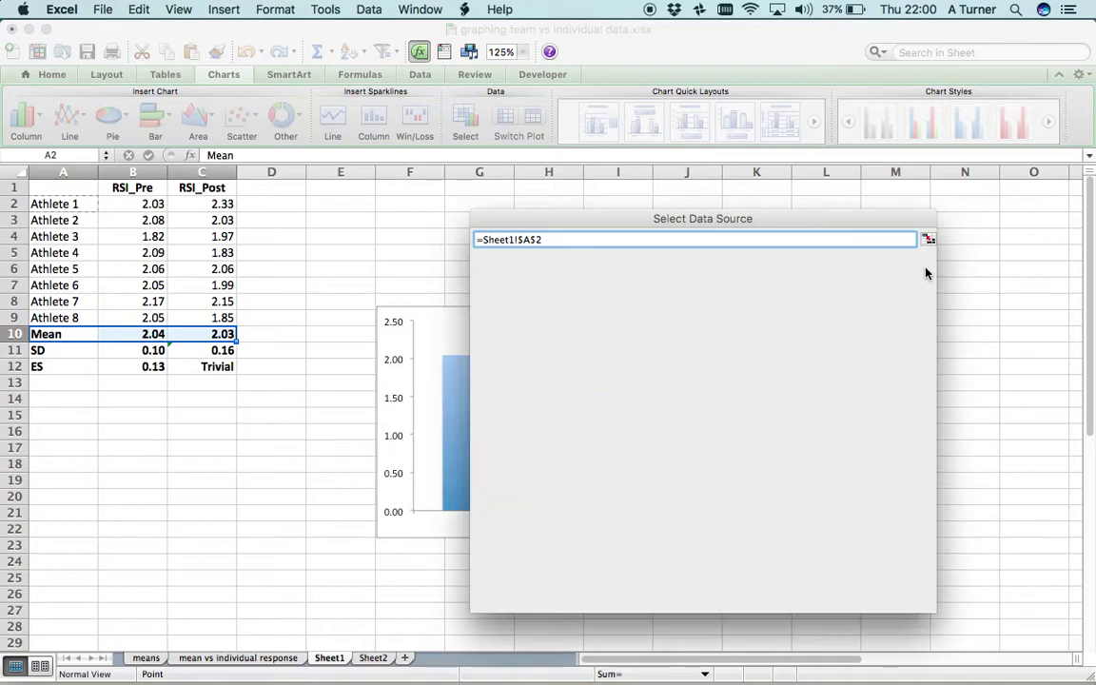
{"action": "left_click", "coordinate": [899, 424]}
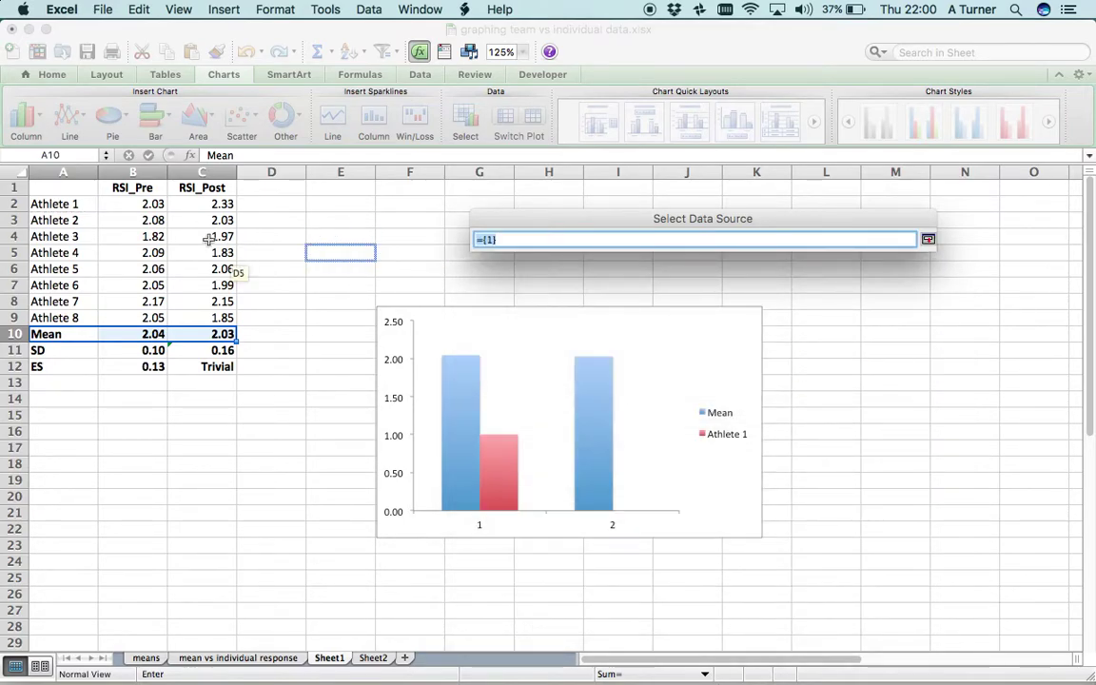
{"action": "left_click_drag", "start_coordinate": [143, 205], "coordinate": [215, 205]}
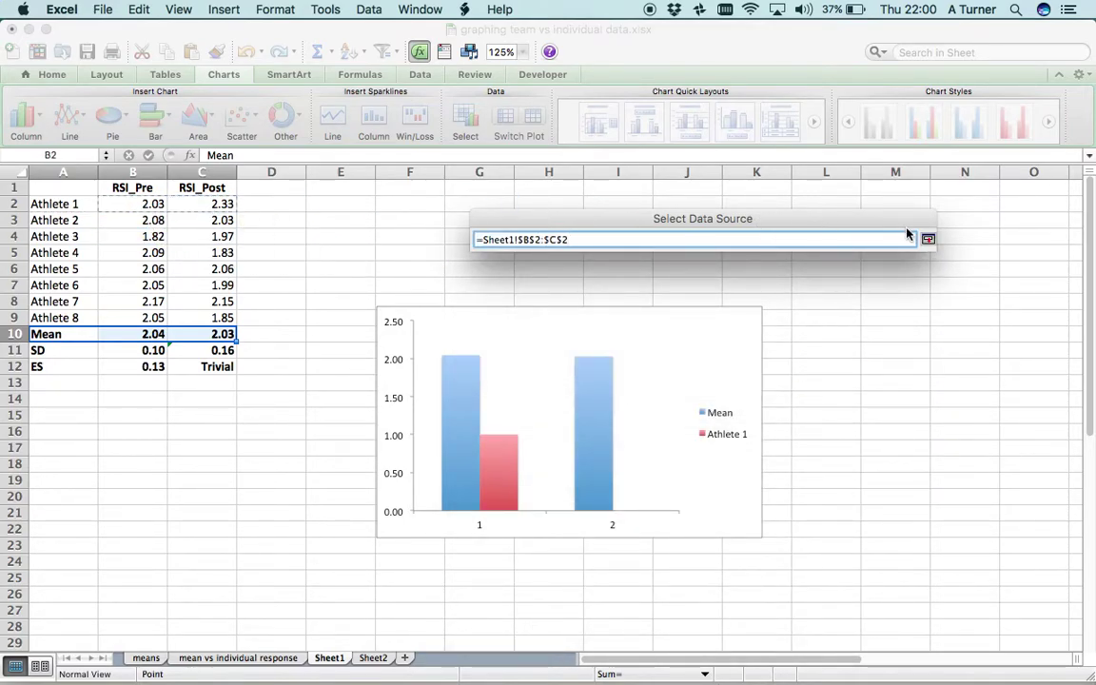
{"action": "left_click", "coordinate": [928, 240]}
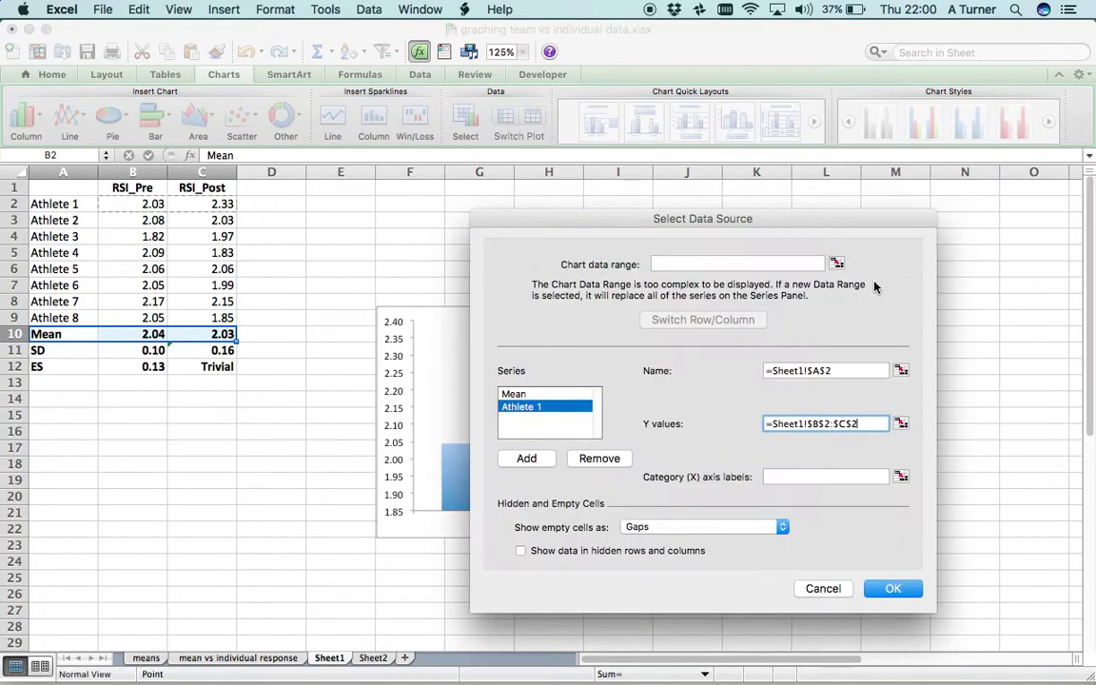
Step: Add another data series named from cell A3 (Athlete 2) with Y values from B3:C3
{"action": "left_click", "coordinate": [527, 459]}
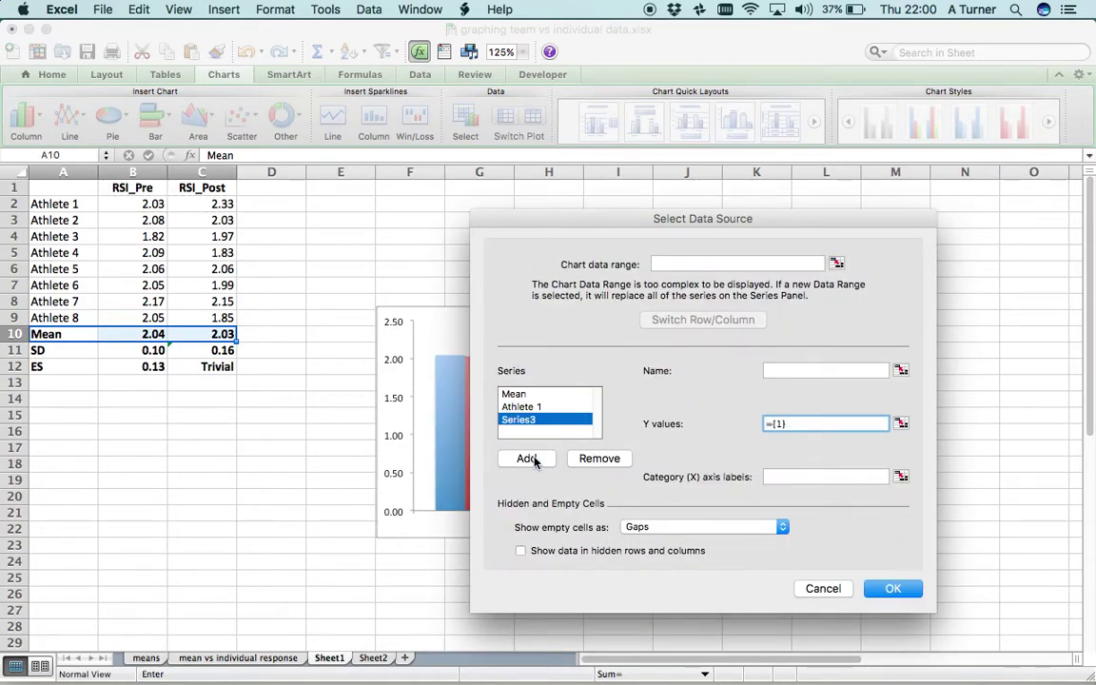
{"action": "left_click", "coordinate": [901, 370]}
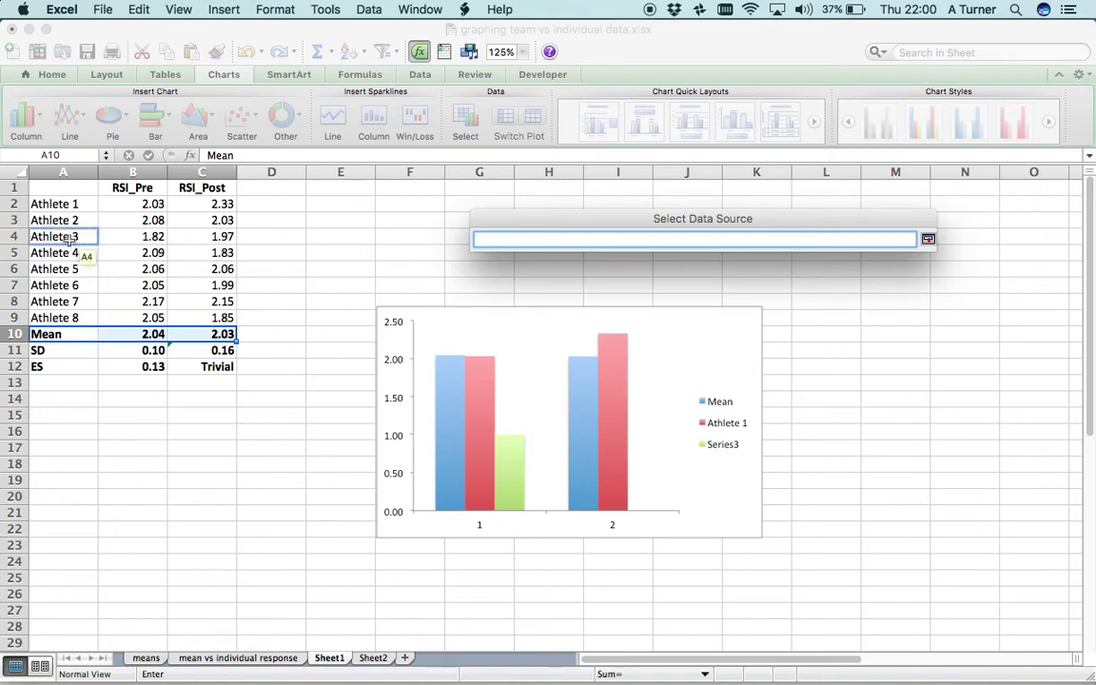
{"action": "left_click", "coordinate": [59, 219]}
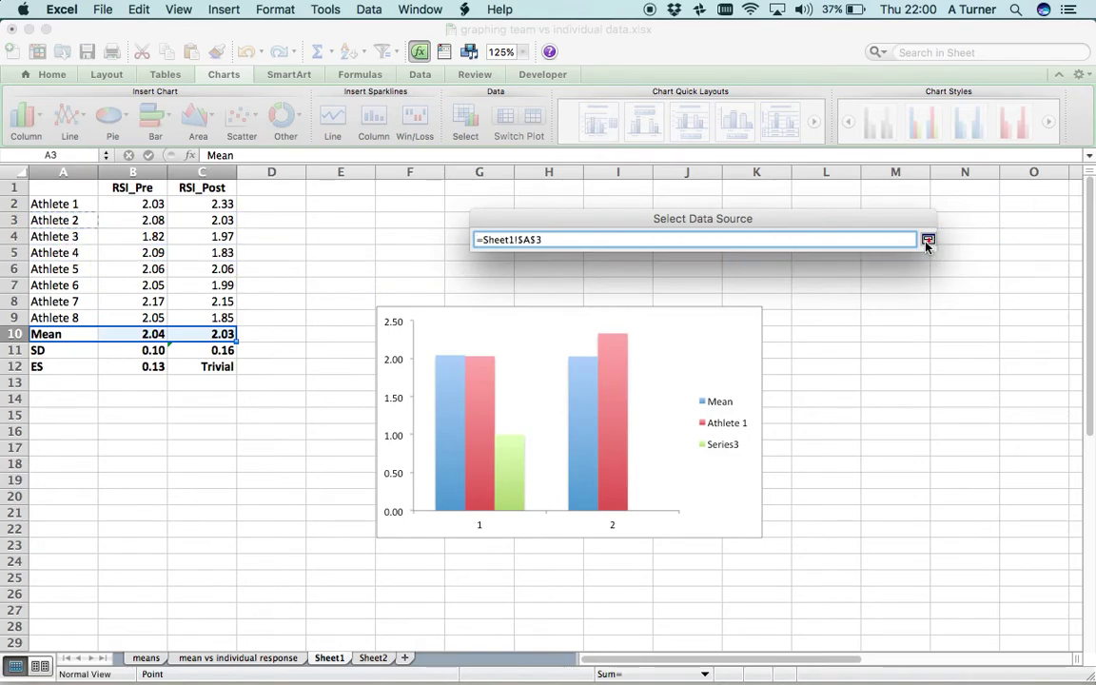
{"action": "left_click", "coordinate": [928, 240]}
{"action": "left_click", "coordinate": [901, 423]}
{"action": "left_click_drag", "start_coordinate": [160, 218], "coordinate": [203, 219]}
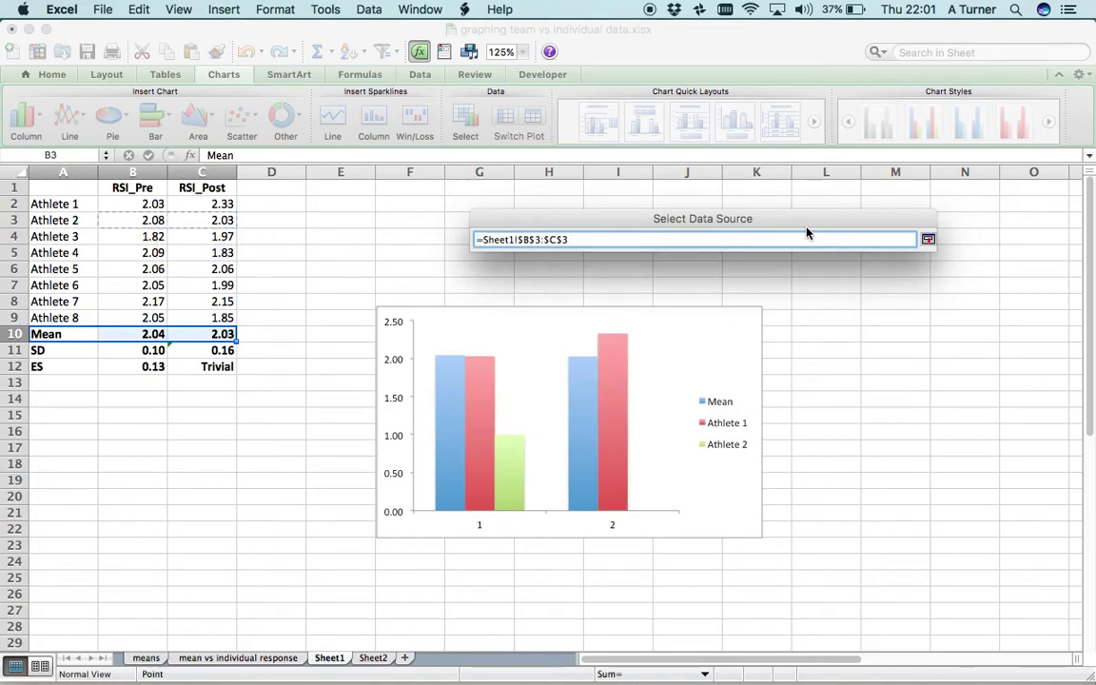
{"action": "left_click", "coordinate": [927, 239]}
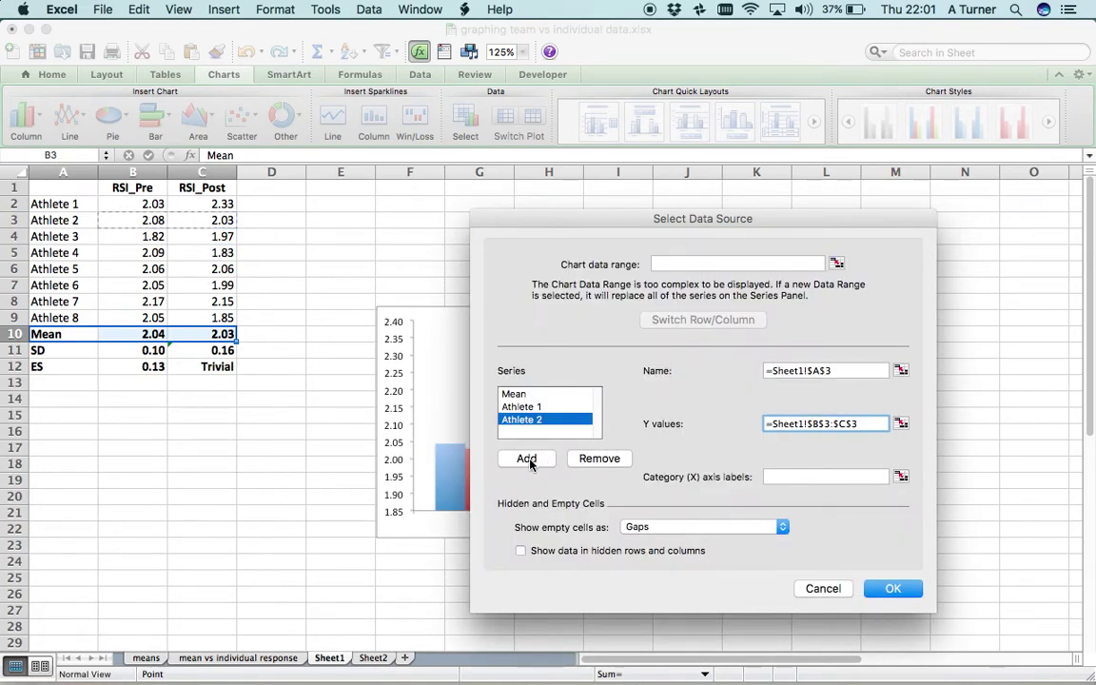
Step: Add a data series named from cell A4 (Athlete 3) with Y values from B4 and C4, and apply the data source changes
{"action": "left_click", "coordinate": [527, 460]}
{"action": "left_click", "coordinate": [901, 371]}
{"action": "left_click", "coordinate": [67, 236]}
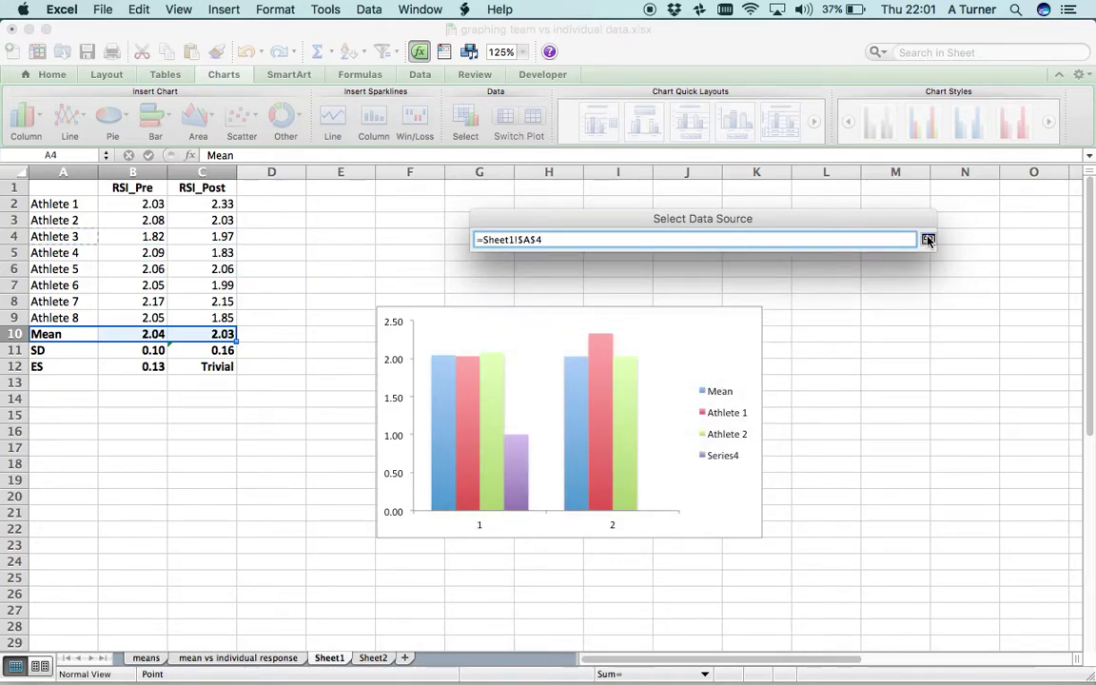
{"action": "left_click", "coordinate": [927, 240]}
{"action": "left_click", "coordinate": [900, 424]}
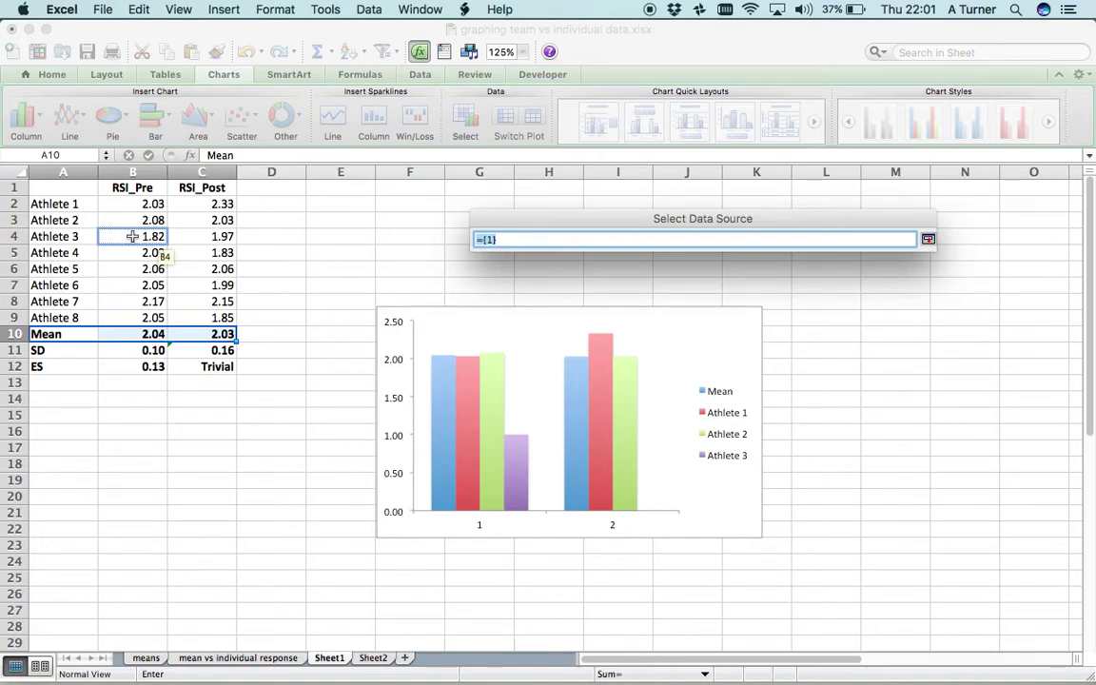
{"action": "left_click", "coordinate": [132, 236]}
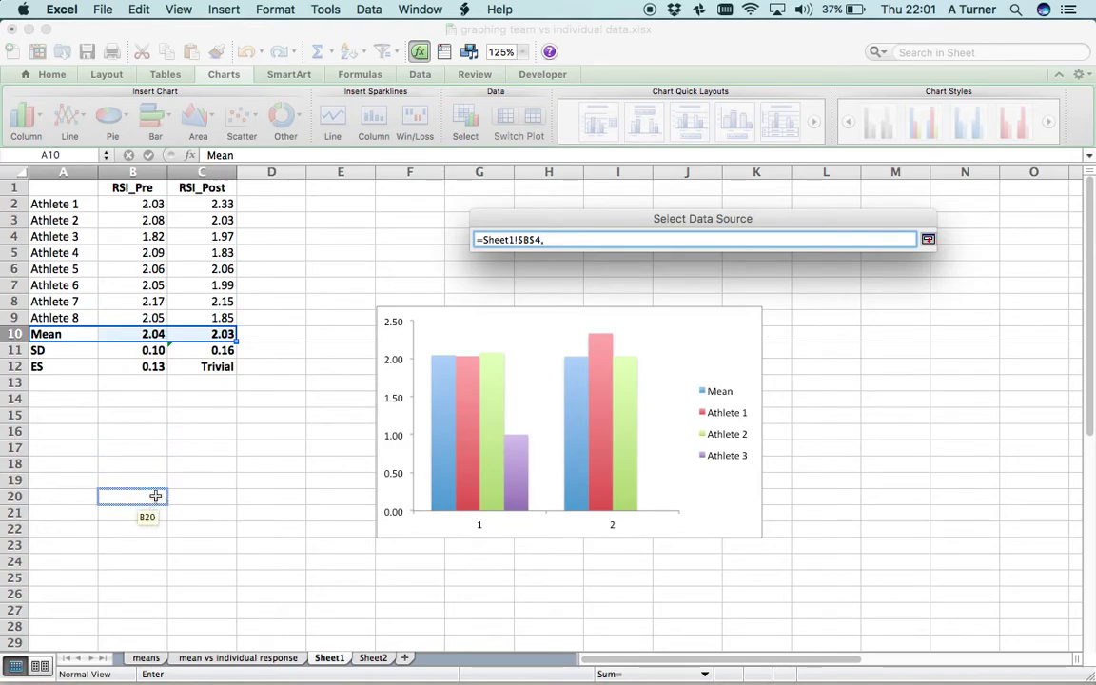
{"action": "left_click", "coordinate": [195, 238], "text": "super"}
{"action": "left_click", "coordinate": [928, 239]}
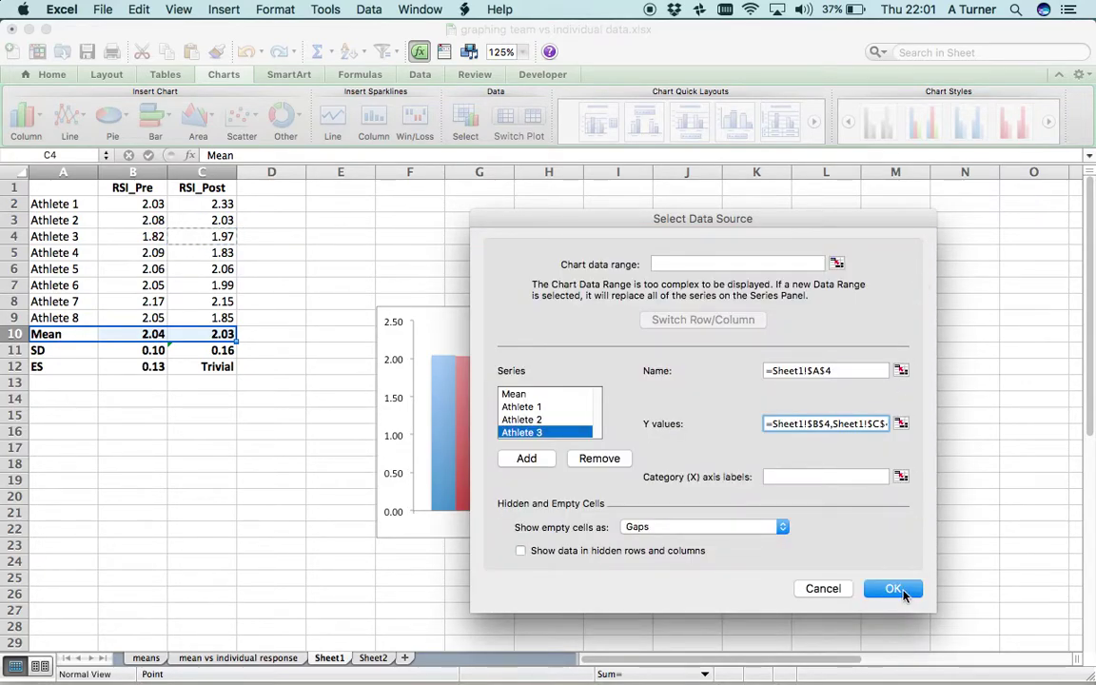
{"action": "left_click", "coordinate": [901, 590]}
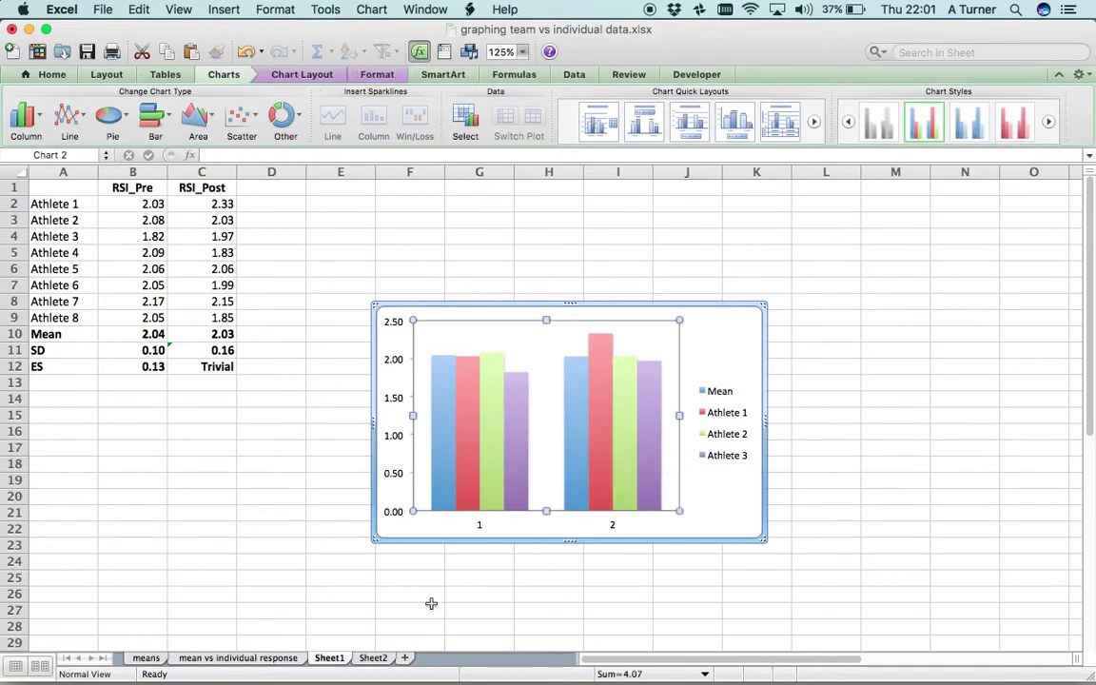
Step: In the Sheet2 chart of all athletes, change the Athlete 1 series to a line chart type
{"action": "left_click", "coordinate": [373, 657]}
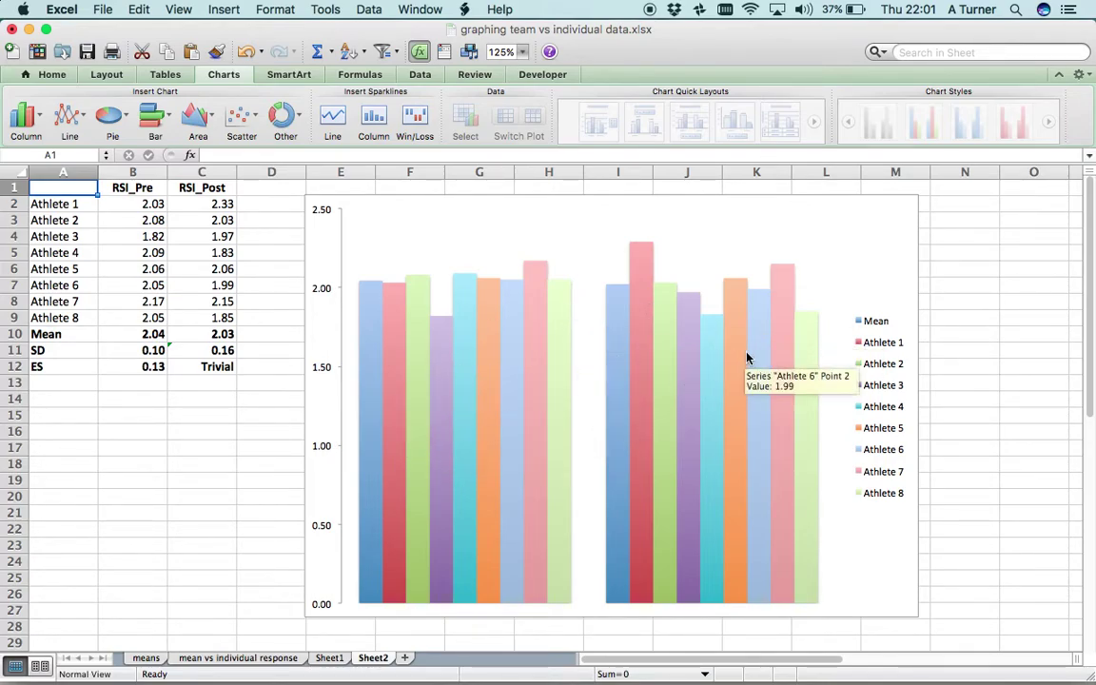
{"action": "left_click", "coordinate": [395, 317]}
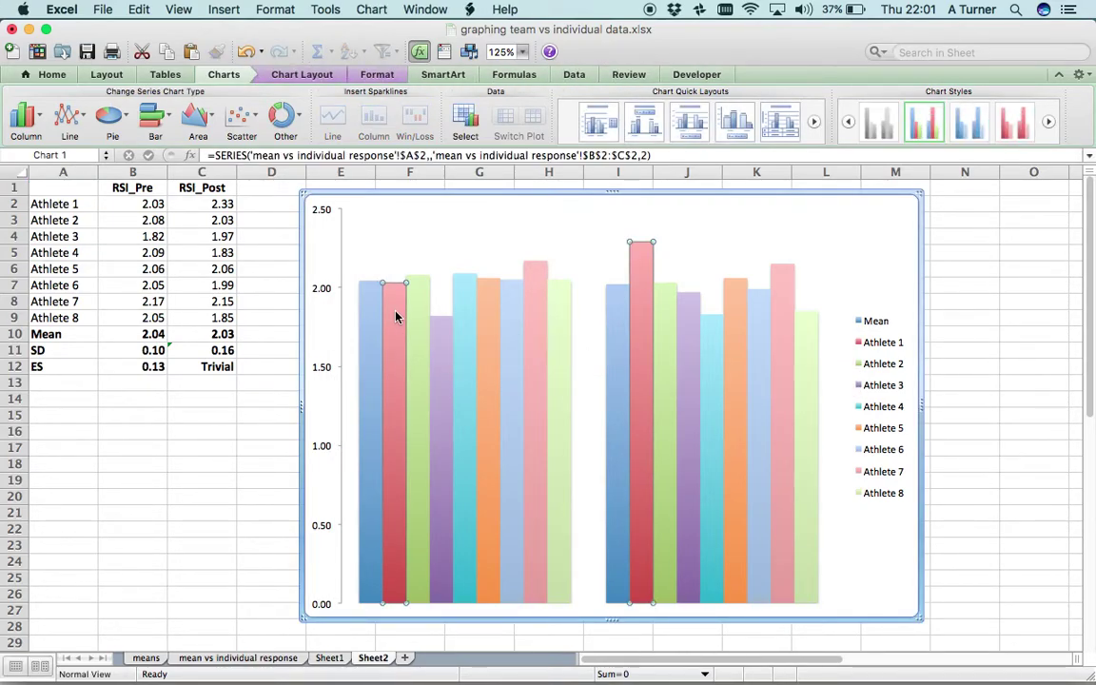
{"action": "right_click", "coordinate": [396, 317]}
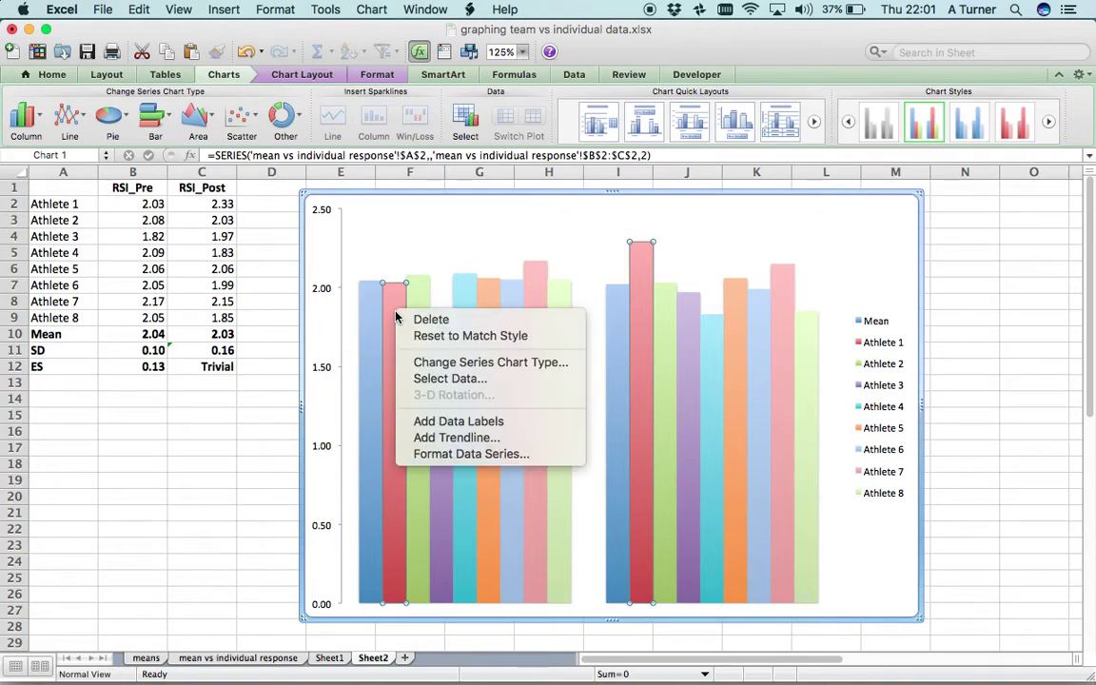
{"action": "left_click", "coordinate": [444, 365]}
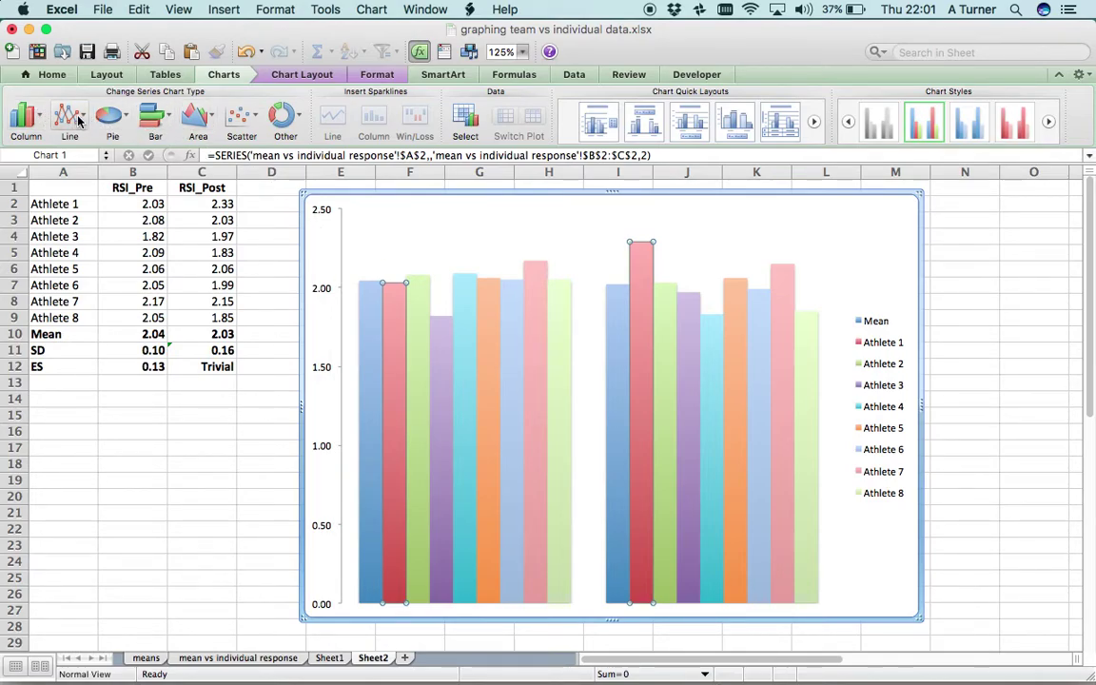
{"action": "left_click", "coordinate": [73, 121]}
{"action": "left_click", "coordinate": [39, 215]}
Step: Change the Athlete 2 series in the same chart from columns to a line
{"action": "left_click", "coordinate": [398, 358]}
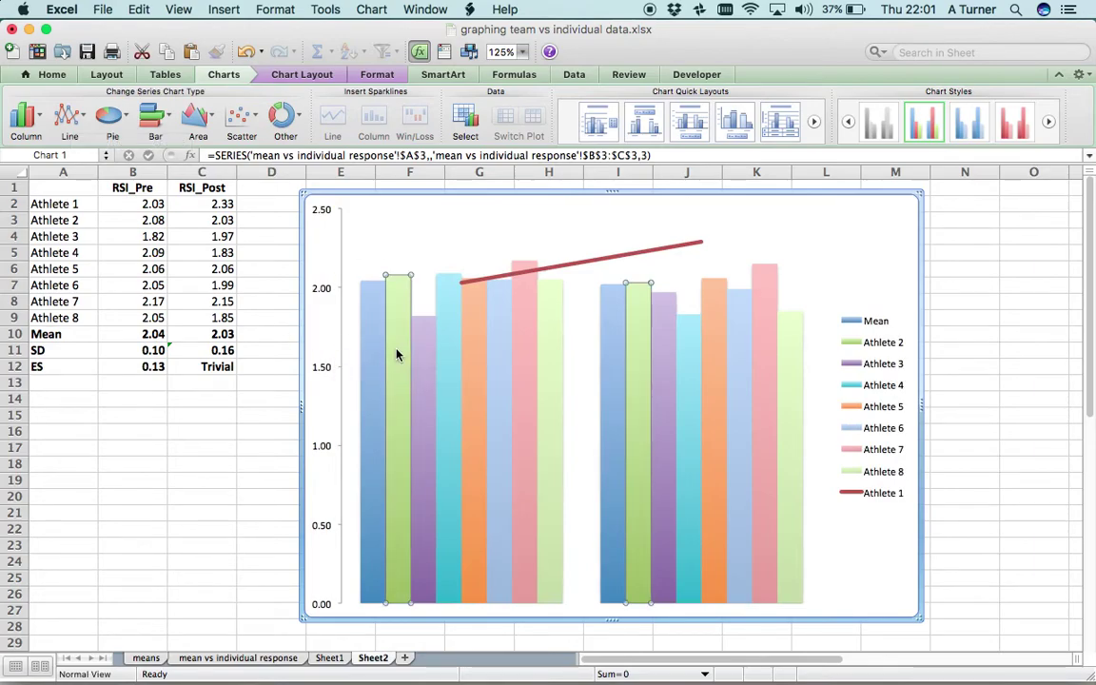
{"action": "left_click", "coordinate": [70, 116]}
{"action": "left_click", "coordinate": [39, 208]}
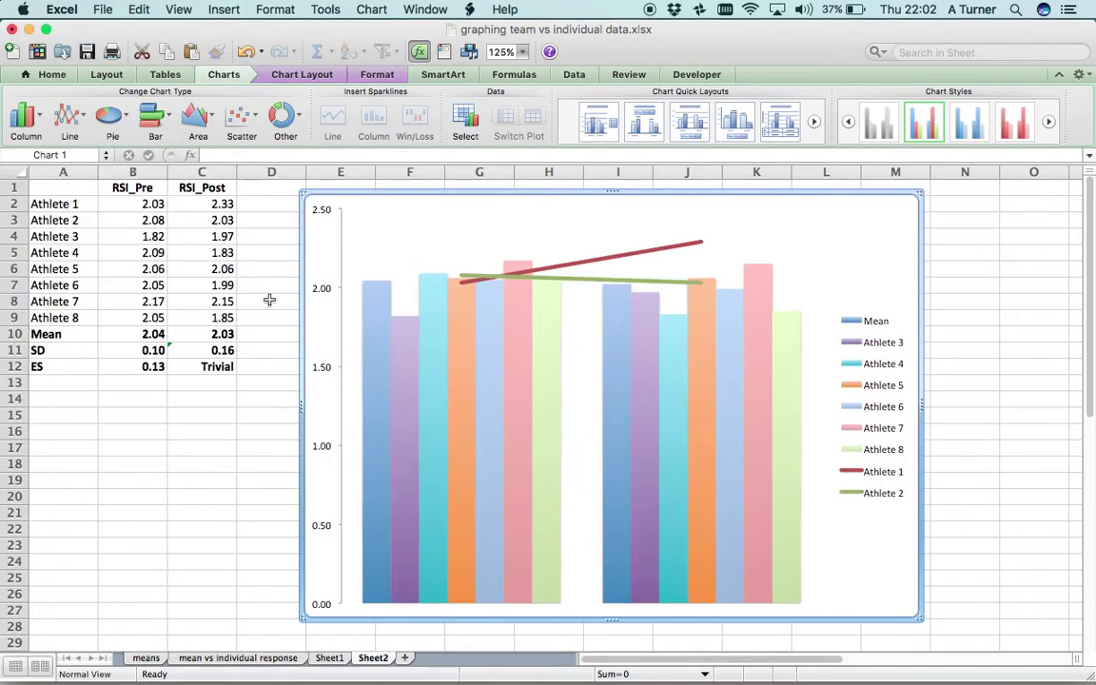
Step: Change the Athlete 3 and Athlete 4 series in the Sheet2 chart from columns to lines
{"action": "left_click", "coordinate": [403, 348]}
{"action": "left_click", "coordinate": [72, 118]}
{"action": "left_click", "coordinate": [39, 208]}
{"action": "left_click", "coordinate": [417, 325]}
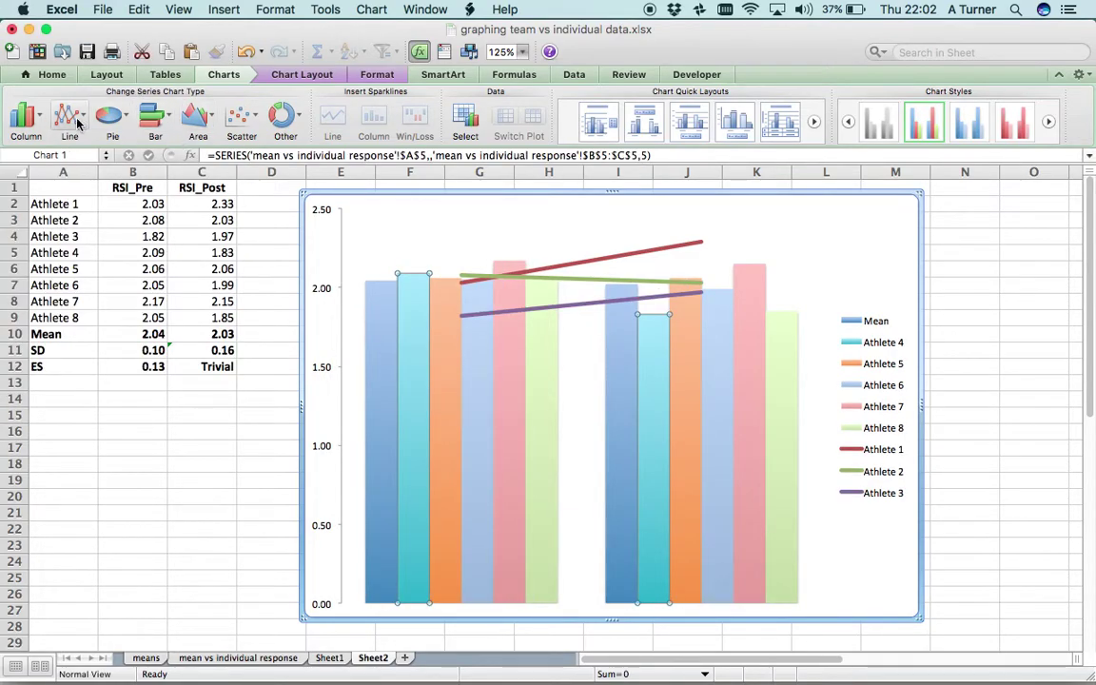
{"action": "left_click", "coordinate": [70, 116]}
{"action": "left_click", "coordinate": [39, 208]}
Step: Convert the Athlete 5 and Athlete 6 series in the same chart to the line chart type
{"action": "left_click", "coordinate": [419, 355]}
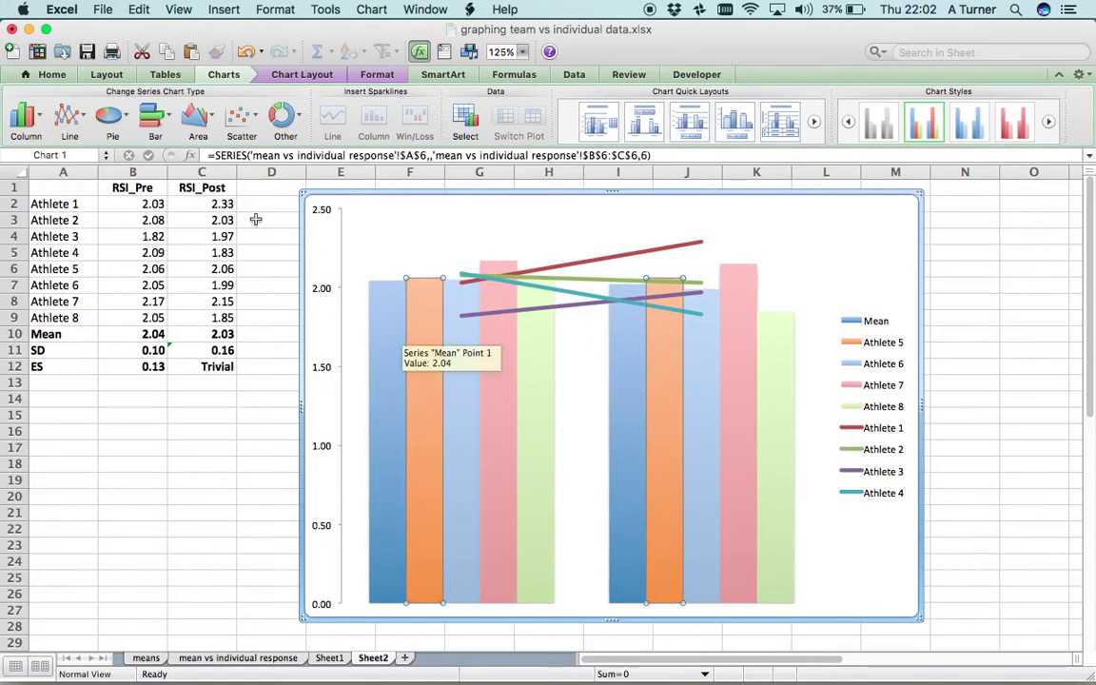
{"action": "left_click", "coordinate": [69, 116]}
{"action": "left_click", "coordinate": [39, 208]}
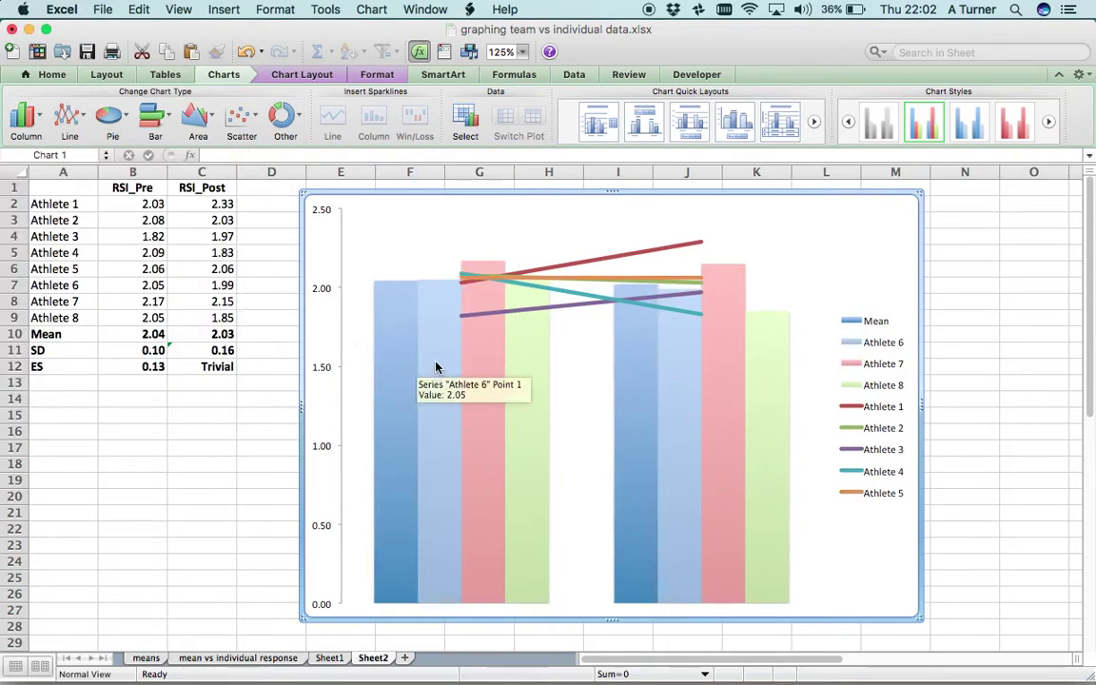
{"action": "left_click", "coordinate": [419, 357]}
{"action": "left_click", "coordinate": [70, 116]}
{"action": "left_click", "coordinate": [56, 203]}
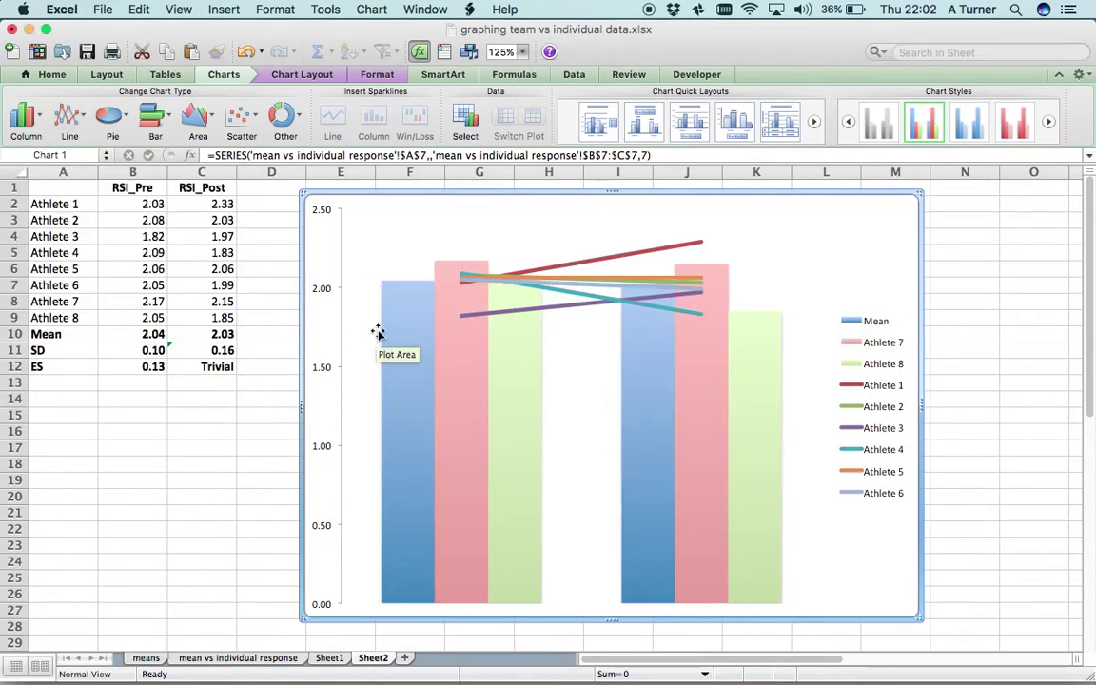
Step: Convert the Athlete 7 and Athlete 8 series to lines, leaving only the Mean series as columns
{"action": "left_click", "coordinate": [447, 344]}
{"action": "left_click", "coordinate": [70, 116]}
{"action": "left_click", "coordinate": [39, 208]}
{"action": "left_click", "coordinate": [497, 413]}
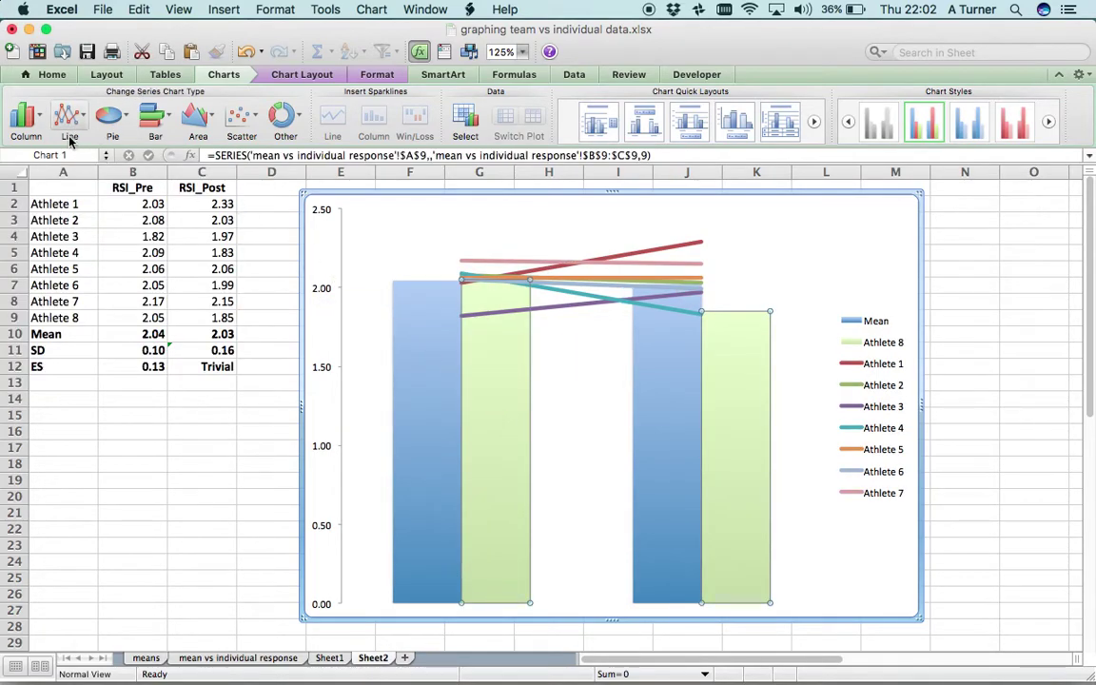
{"action": "left_click", "coordinate": [69, 136]}
{"action": "left_click", "coordinate": [44, 215]}
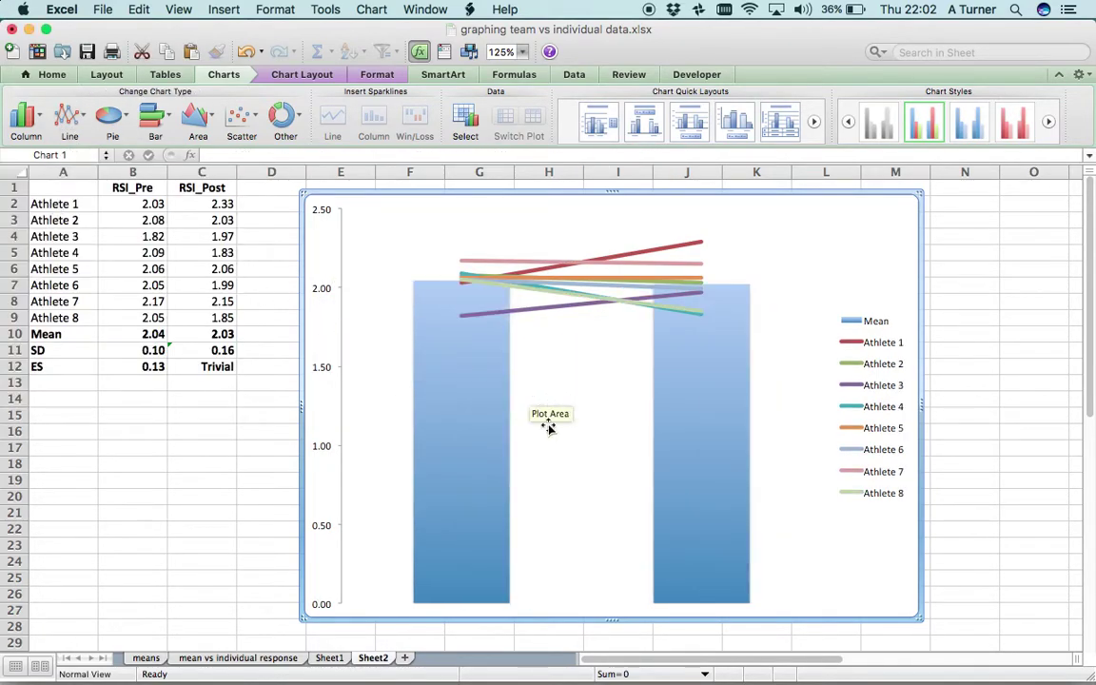
{"action": "right_click", "coordinate": [321, 309]}
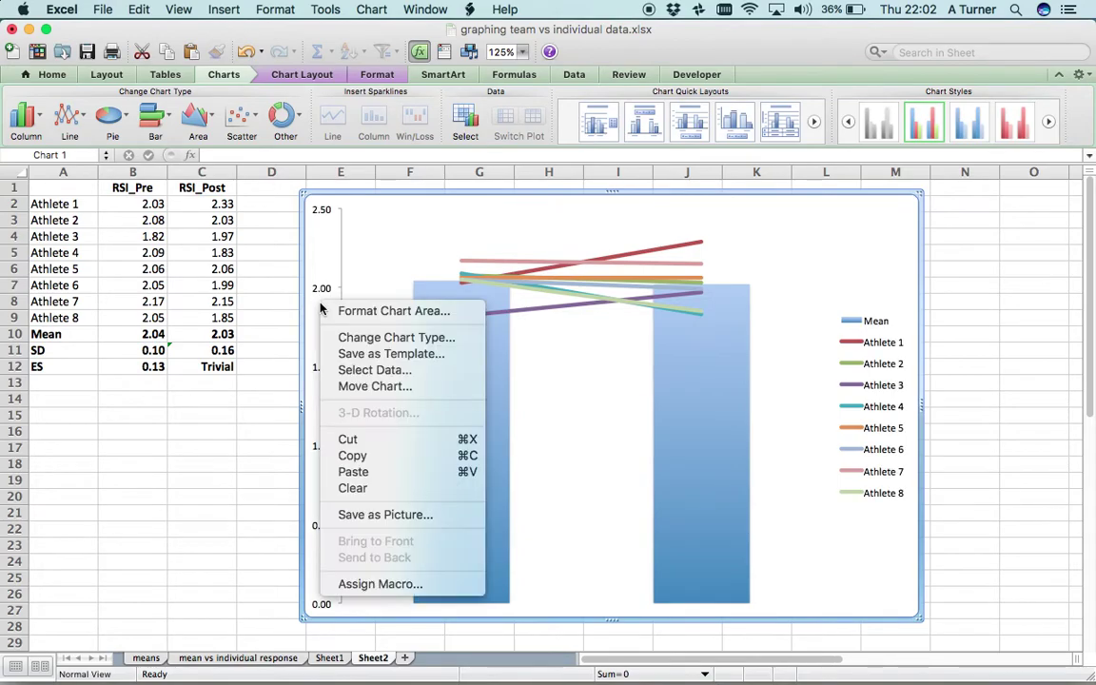
{"action": "left_click", "coordinate": [324, 310]}
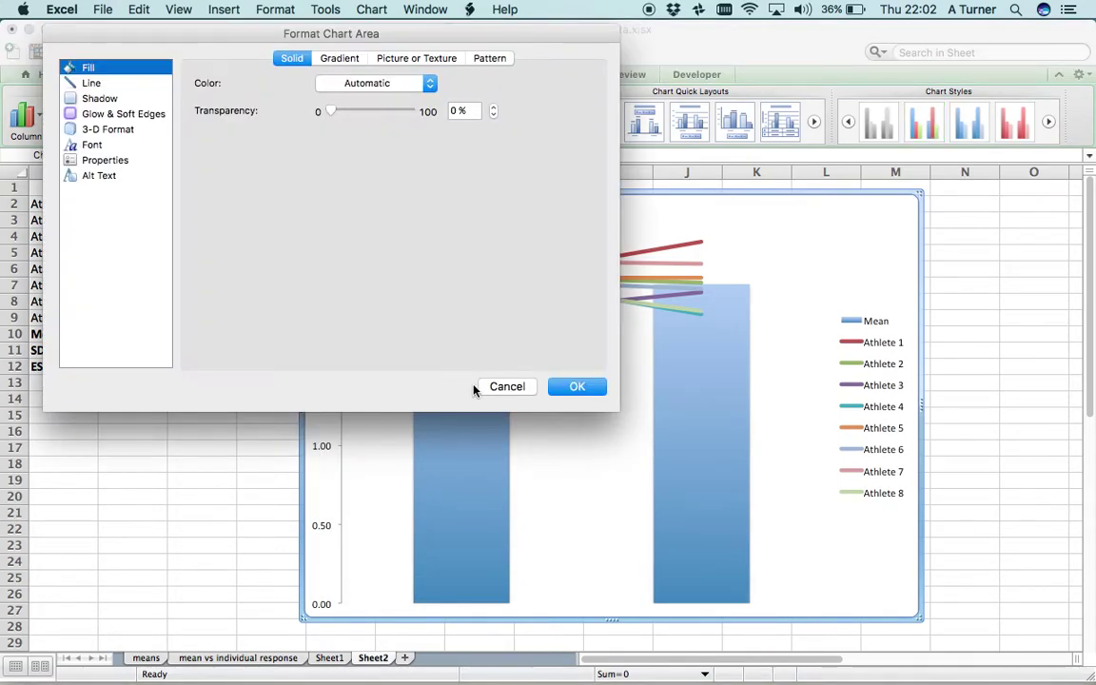
{"action": "left_click", "coordinate": [507, 386]}
Step: Format the chart's vertical axis scale with a minimum of 1.8 and a maximum of 2.3
{"action": "left_click", "coordinate": [324, 377]}
{"action": "right_click", "coordinate": [325, 380]}
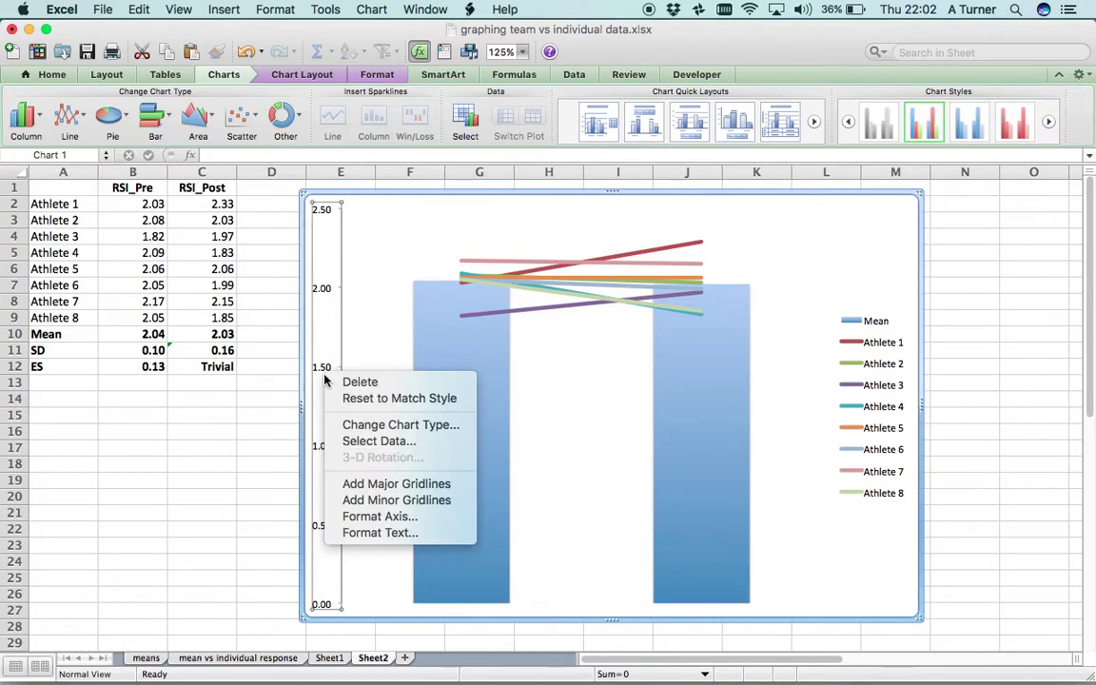
{"action": "left_click", "coordinate": [407, 516]}
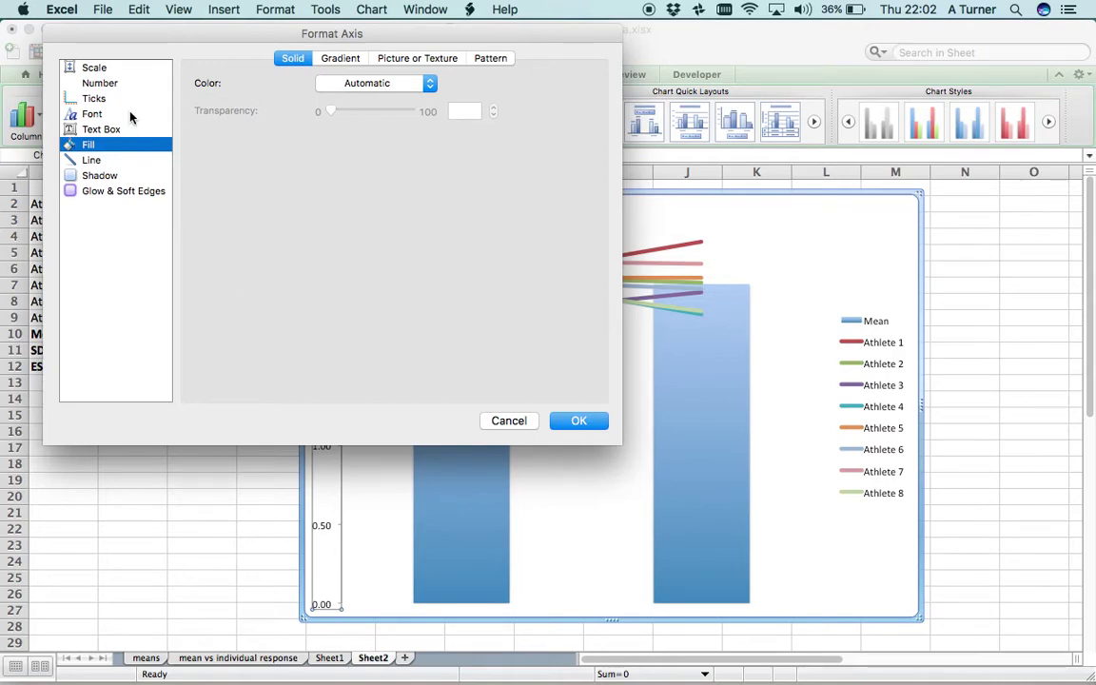
{"action": "left_click", "coordinate": [94, 98]}
{"action": "left_click", "coordinate": [91, 71]}
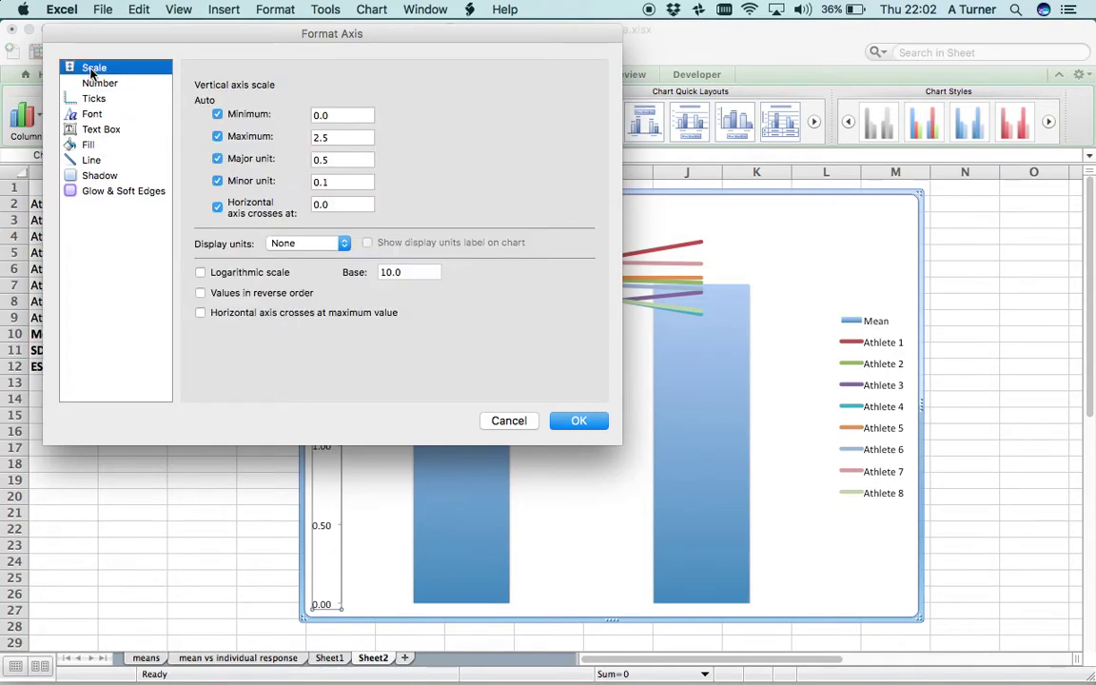
{"action": "left_click", "coordinate": [225, 115]}
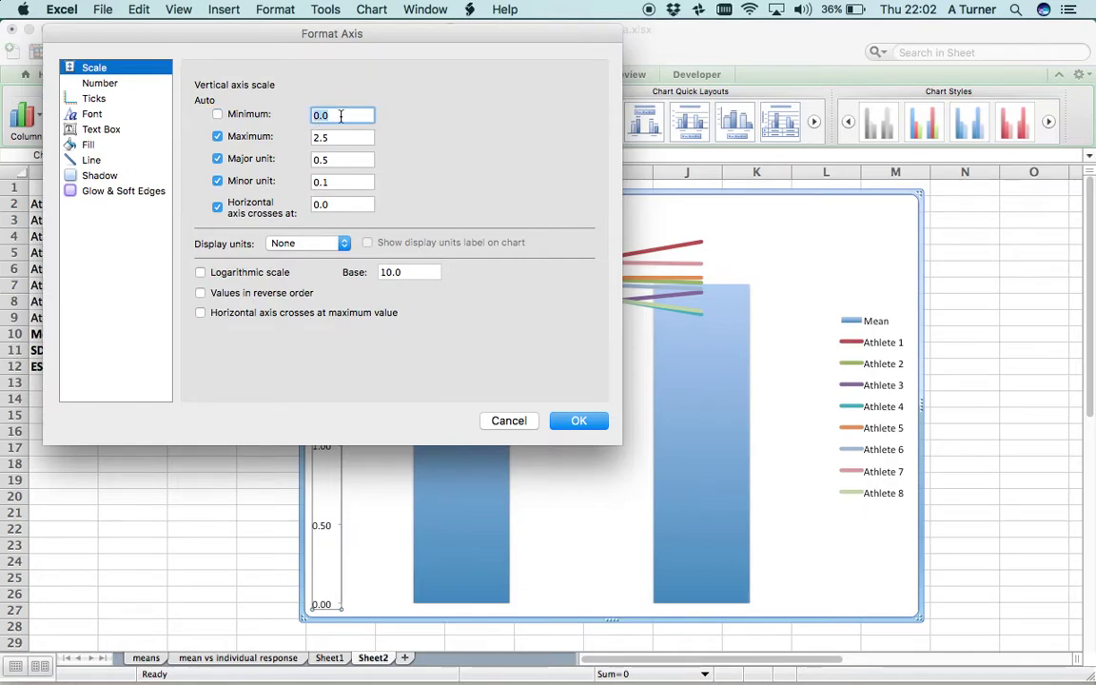
{"action": "type", "text": "1.8"}
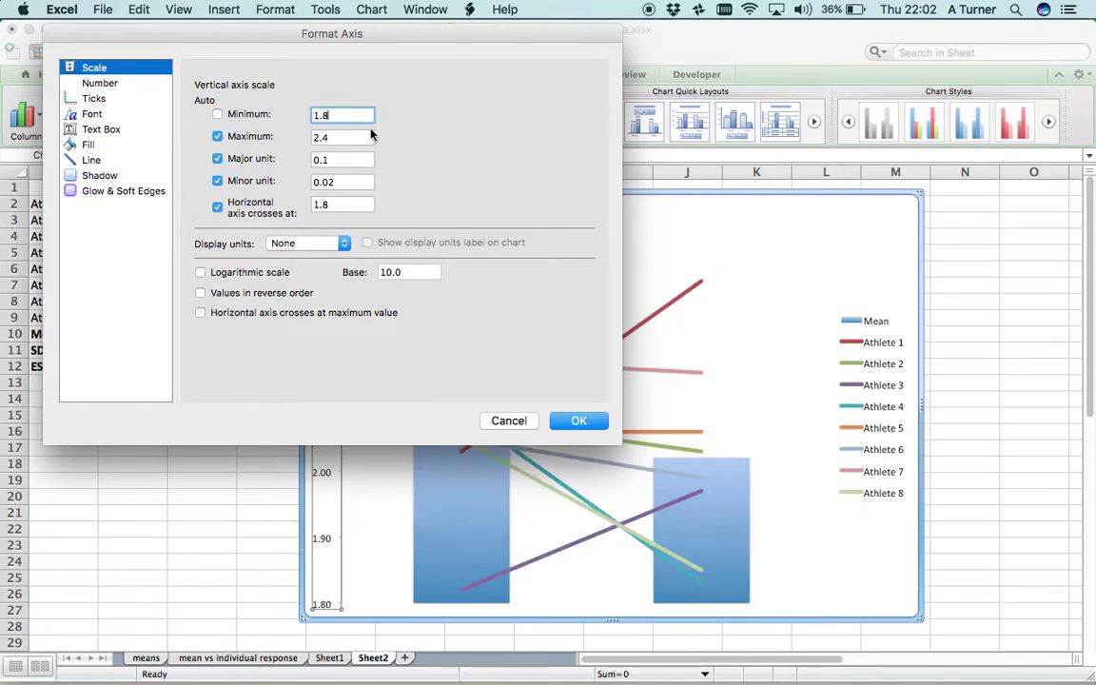
{"action": "left_click", "coordinate": [347, 136]}
{"action": "type", "text": "2.3"}
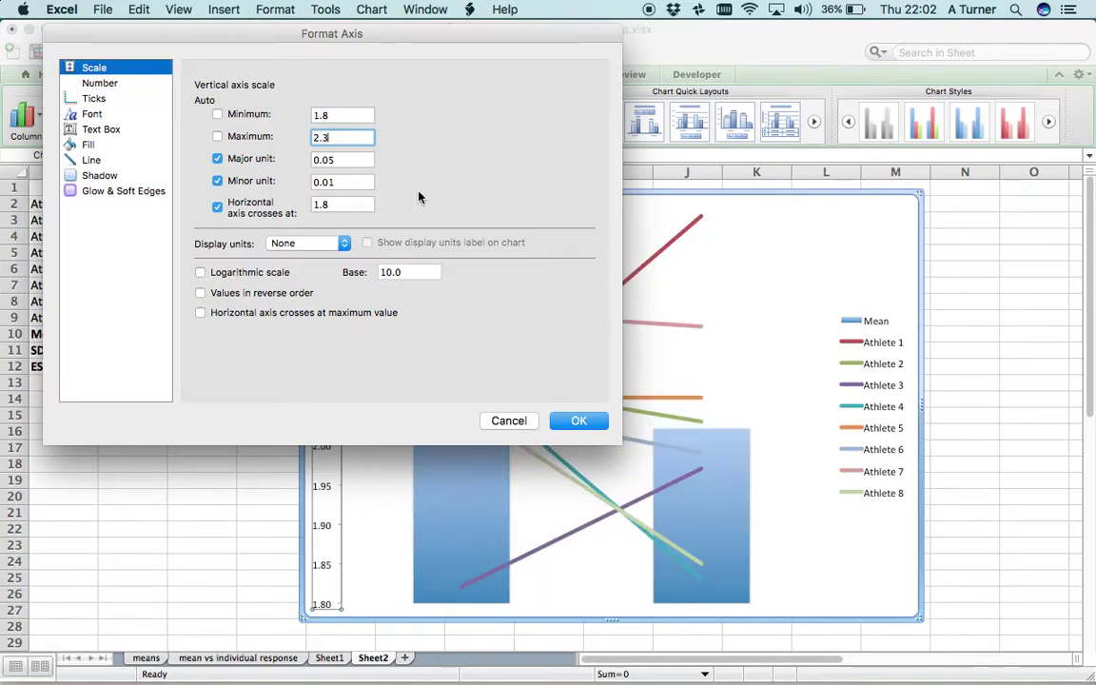
{"action": "left_click", "coordinate": [580, 422]}
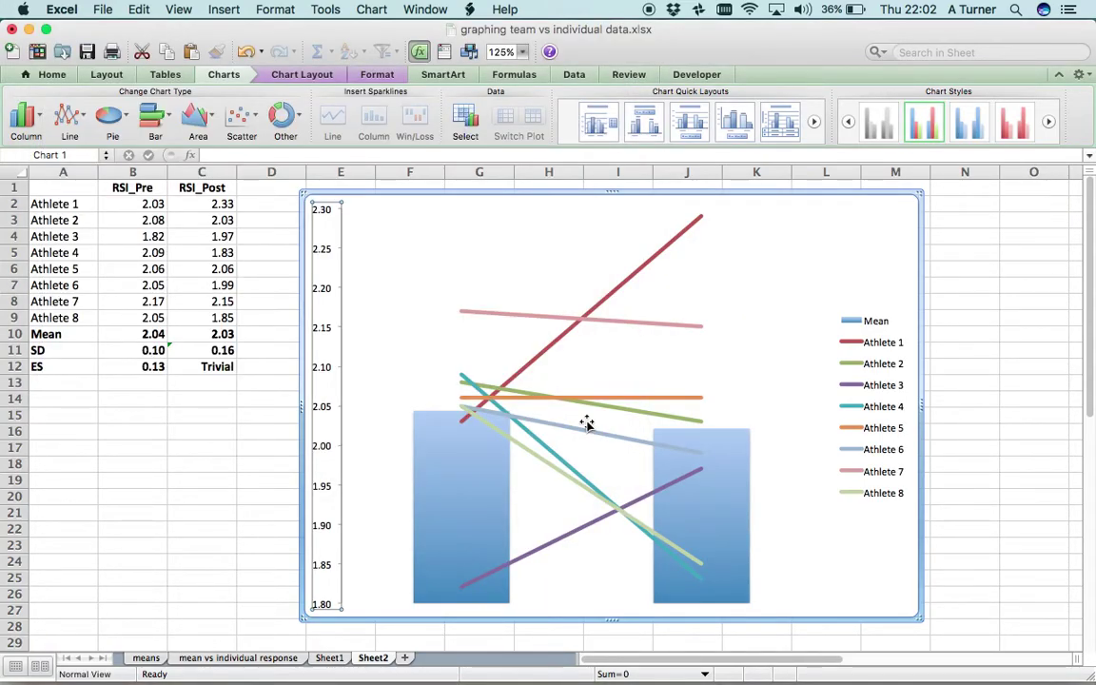
Step: Add Y error bars to the Mean columns in the plus direction only, with a custom error amount
{"action": "left_click", "coordinate": [474, 475]}
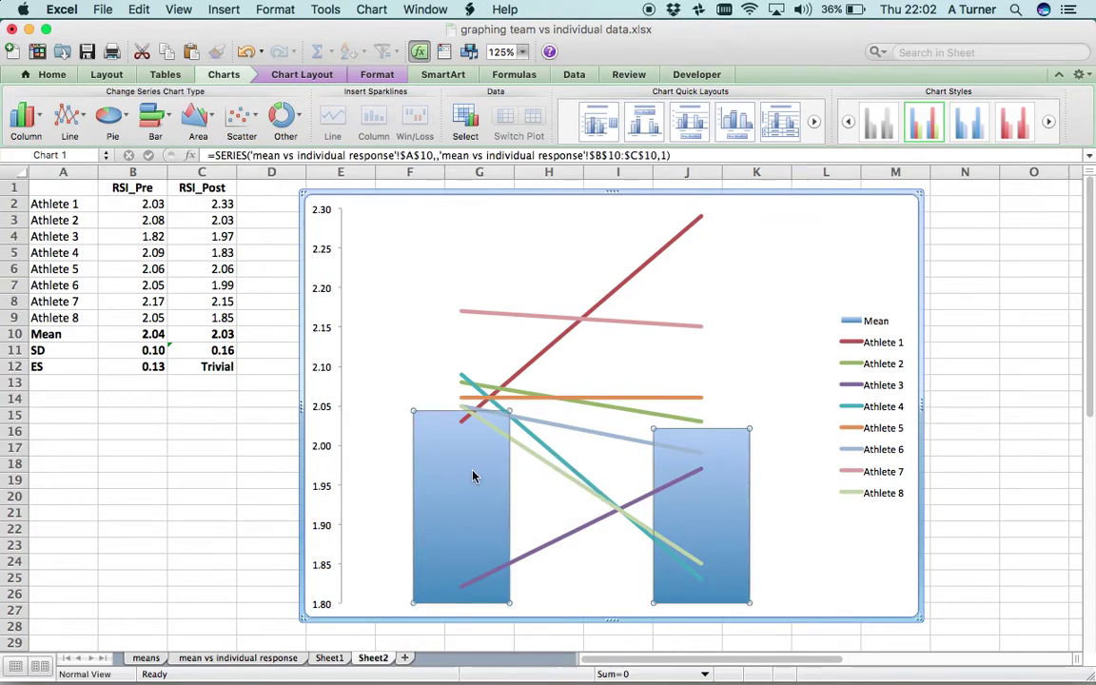
{"action": "left_click", "coordinate": [300, 73]}
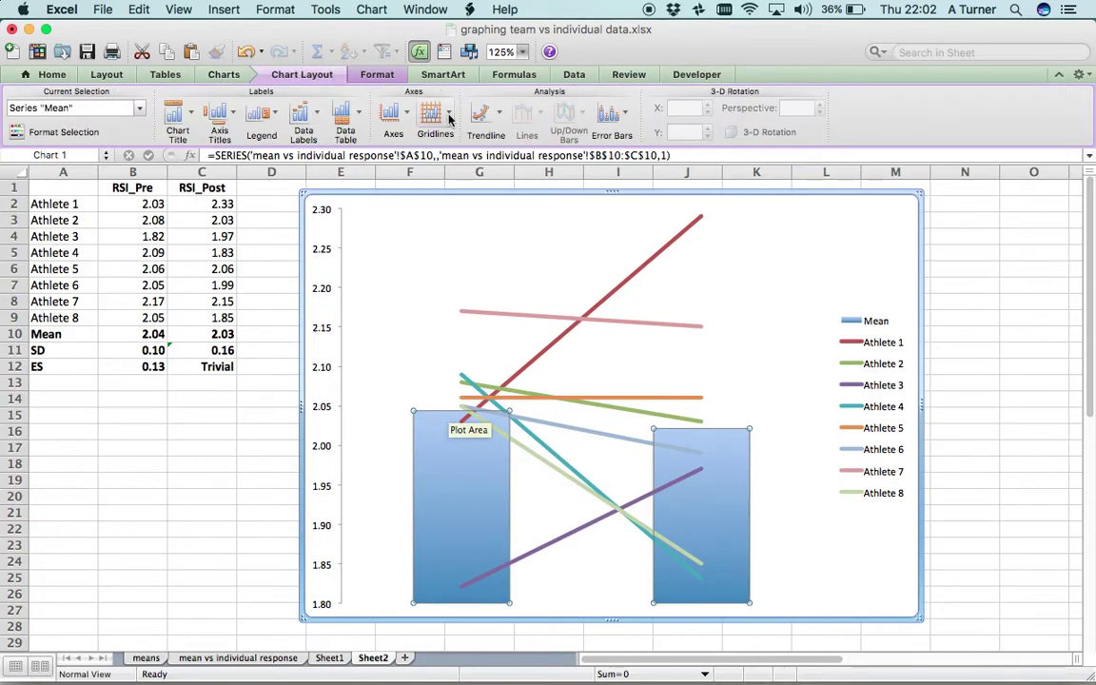
{"action": "left_click", "coordinate": [621, 116]}
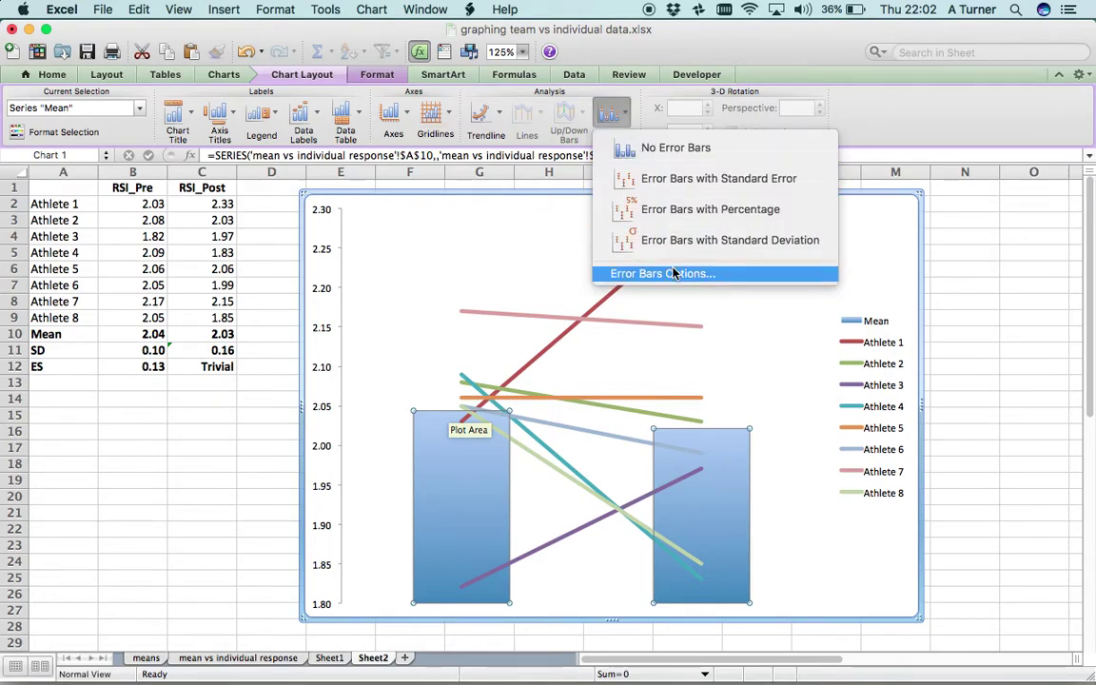
{"action": "left_click", "coordinate": [648, 280]}
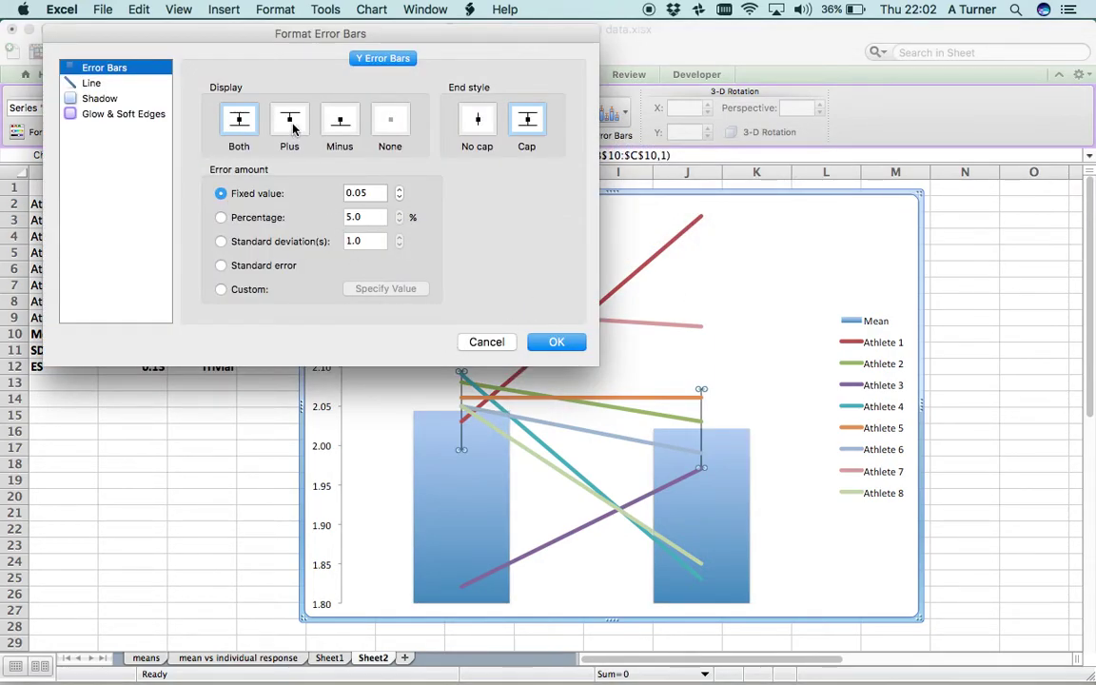
{"action": "left_click", "coordinate": [292, 128]}
{"action": "left_click", "coordinate": [222, 290]}
{"action": "left_click", "coordinate": [372, 290]}
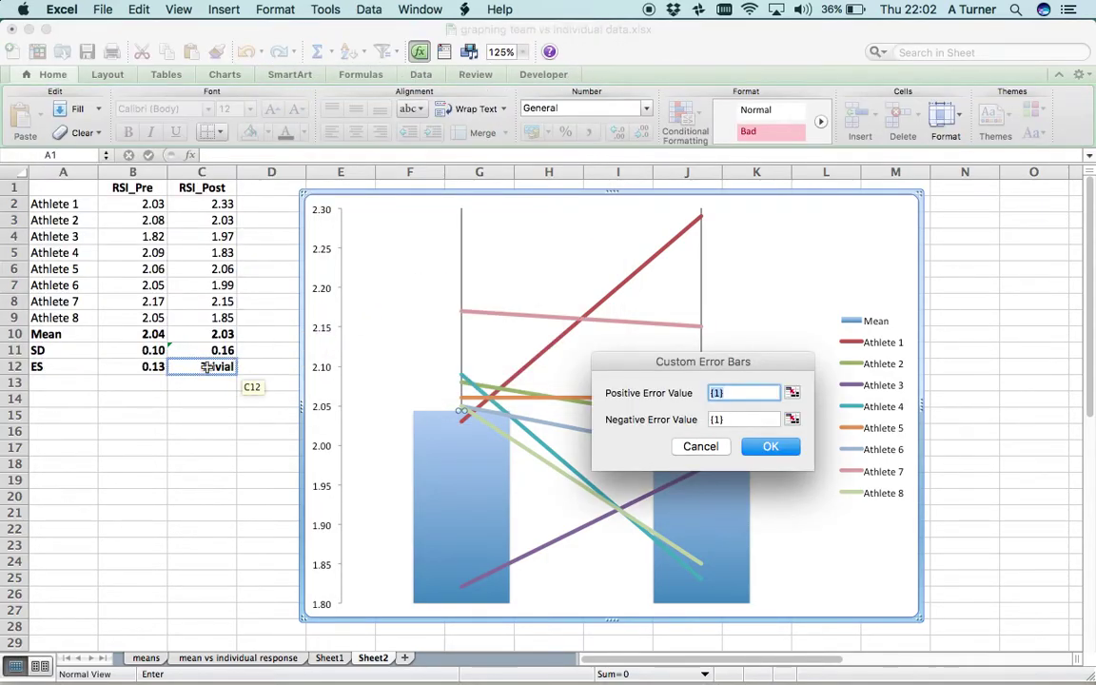
Step: Use the SD values in B11:C11 as both the positive and negative custom error values, and apply the error bars
{"action": "left_click", "coordinate": [793, 395]}
{"action": "left_click_drag", "start_coordinate": [115, 348], "coordinate": [201, 353]}
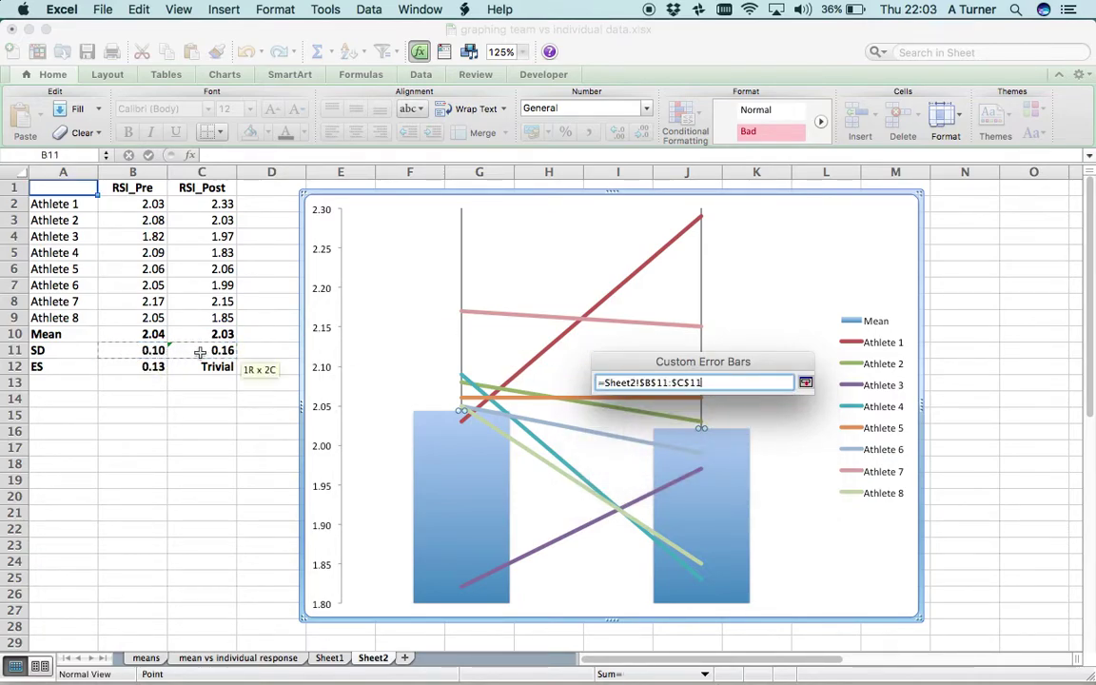
{"action": "left_click", "coordinate": [804, 382]}
{"action": "left_click", "coordinate": [792, 419]}
{"action": "left_click_drag", "start_coordinate": [143, 350], "coordinate": [200, 350]}
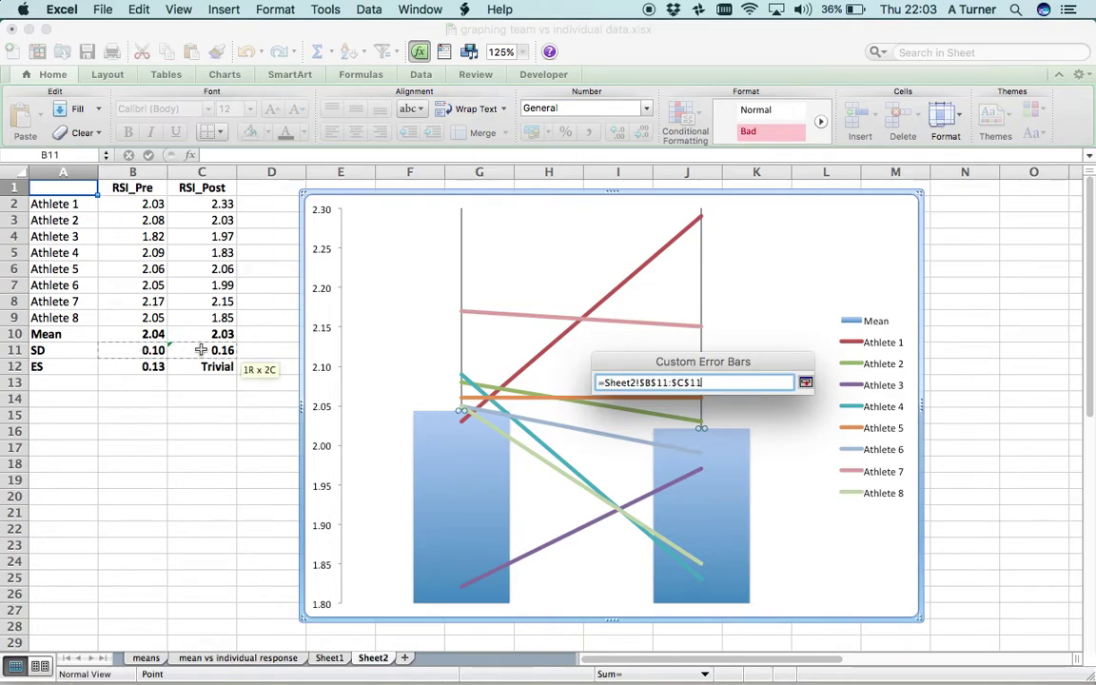
{"action": "left_click", "coordinate": [805, 382]}
{"action": "left_click", "coordinate": [770, 445]}
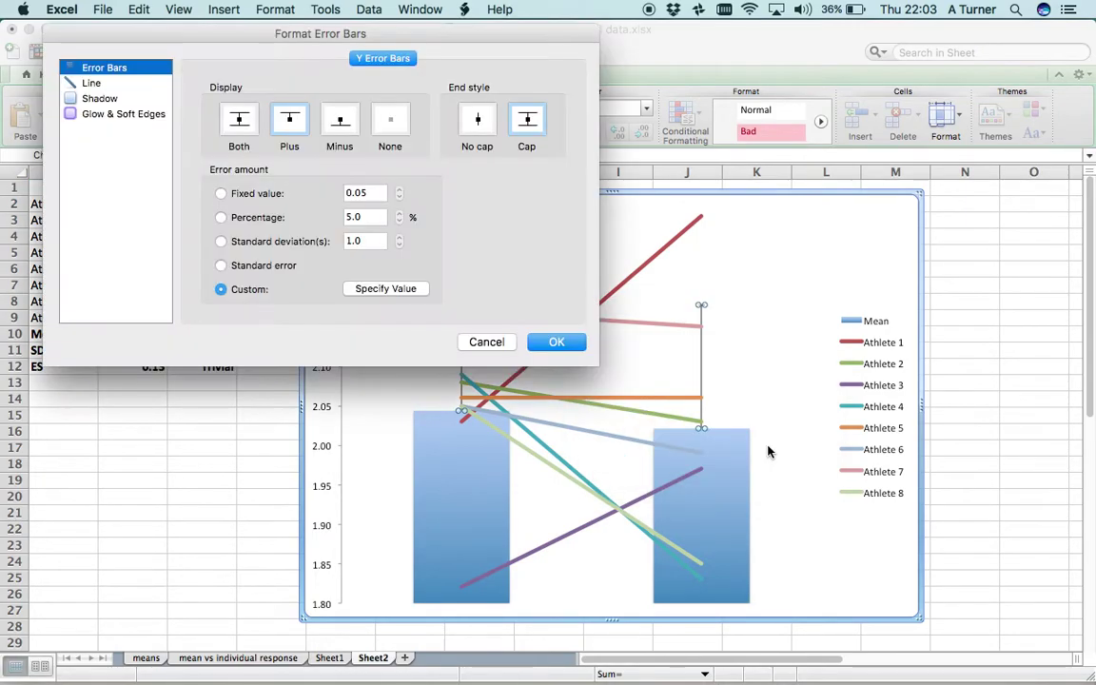
{"action": "left_click", "coordinate": [558, 343]}
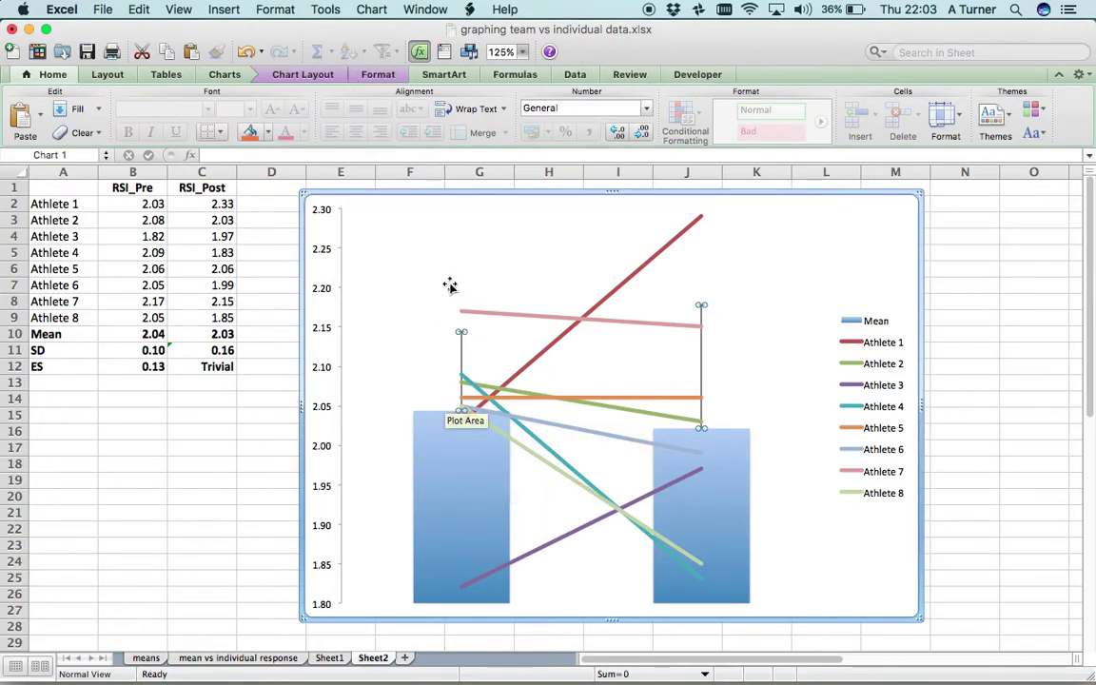
Step: Try series-name data labels with the Mean error bars selected, and undo them
{"action": "left_click", "coordinate": [285, 75]}
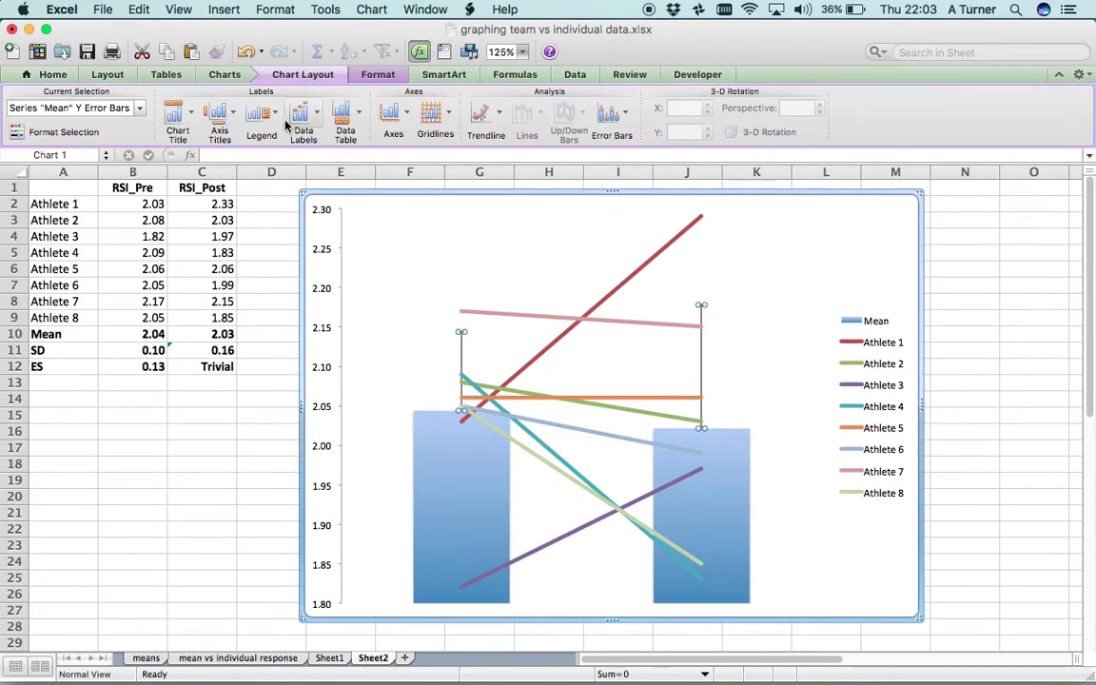
{"action": "left_click", "coordinate": [315, 113]}
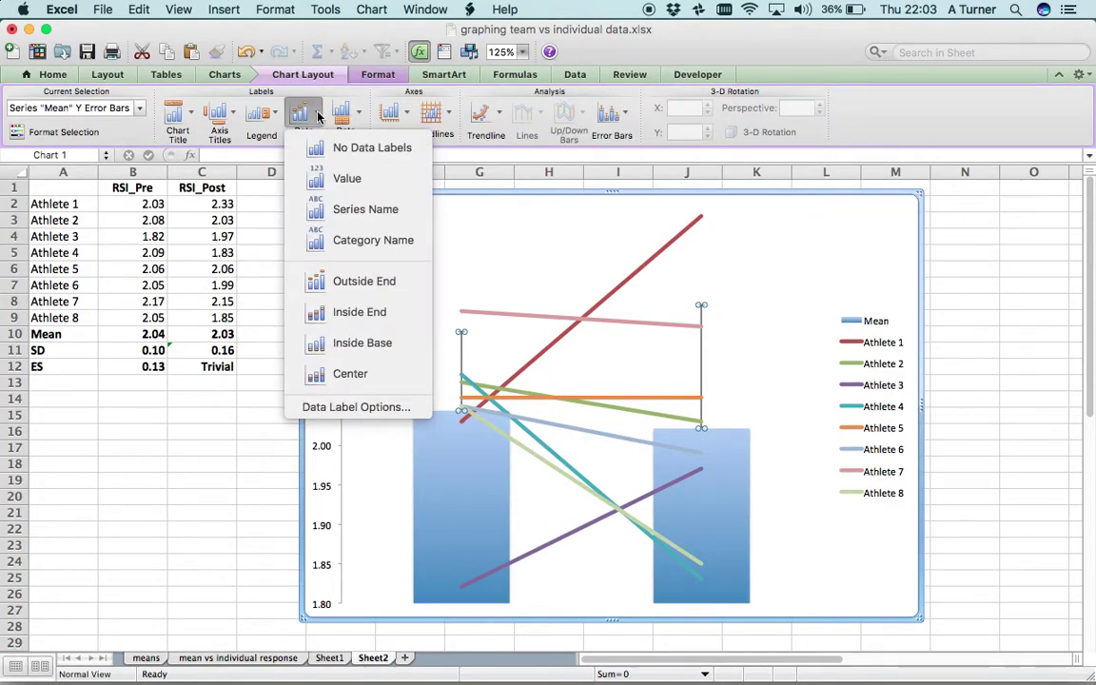
{"action": "left_click", "coordinate": [362, 209]}
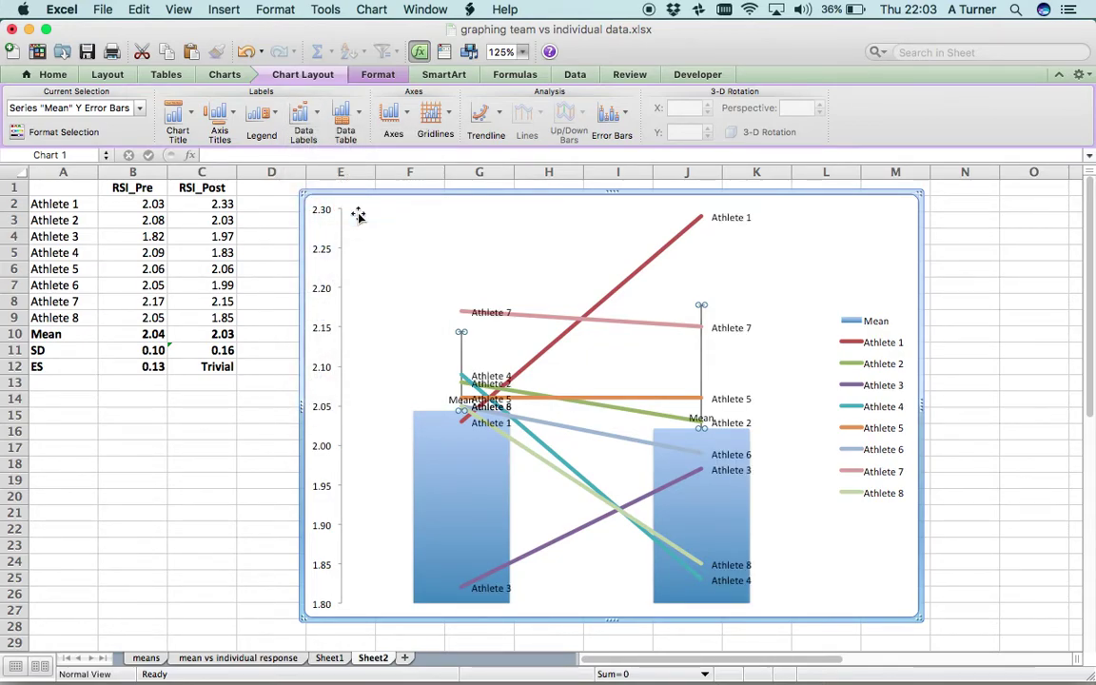
{"action": "key", "text": "super+z"}
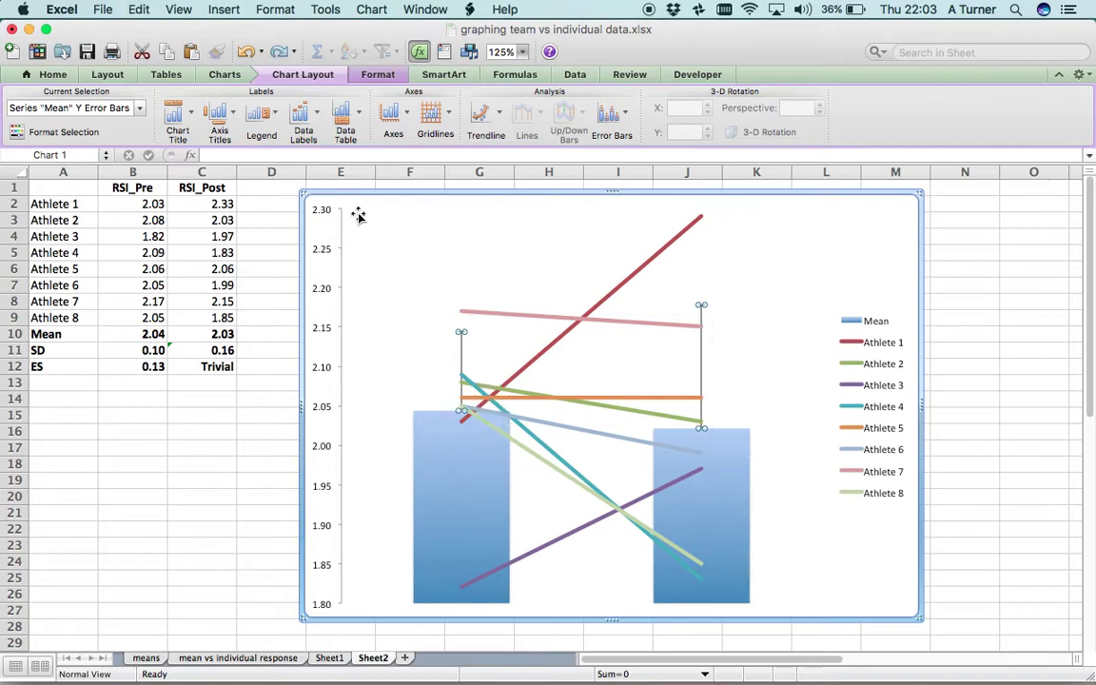
Step: Add series-name data labels to the Mean columns only, and position them in the center of the columns
{"action": "left_click", "coordinate": [463, 482]}
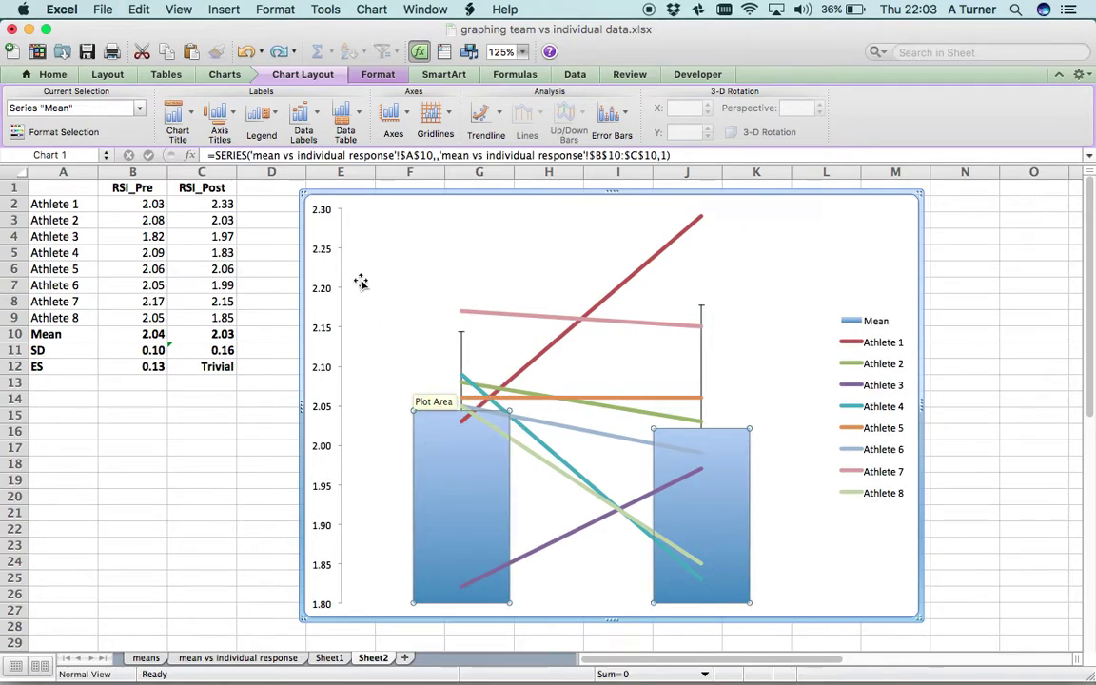
{"action": "left_click", "coordinate": [316, 114]}
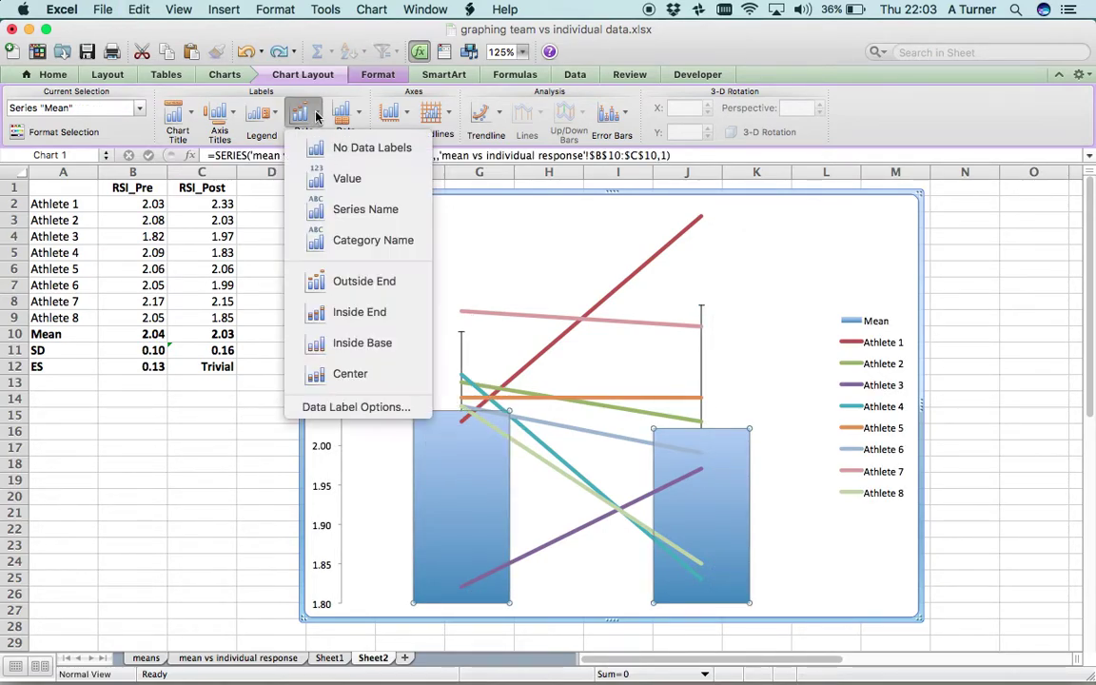
{"action": "left_click", "coordinate": [348, 212]}
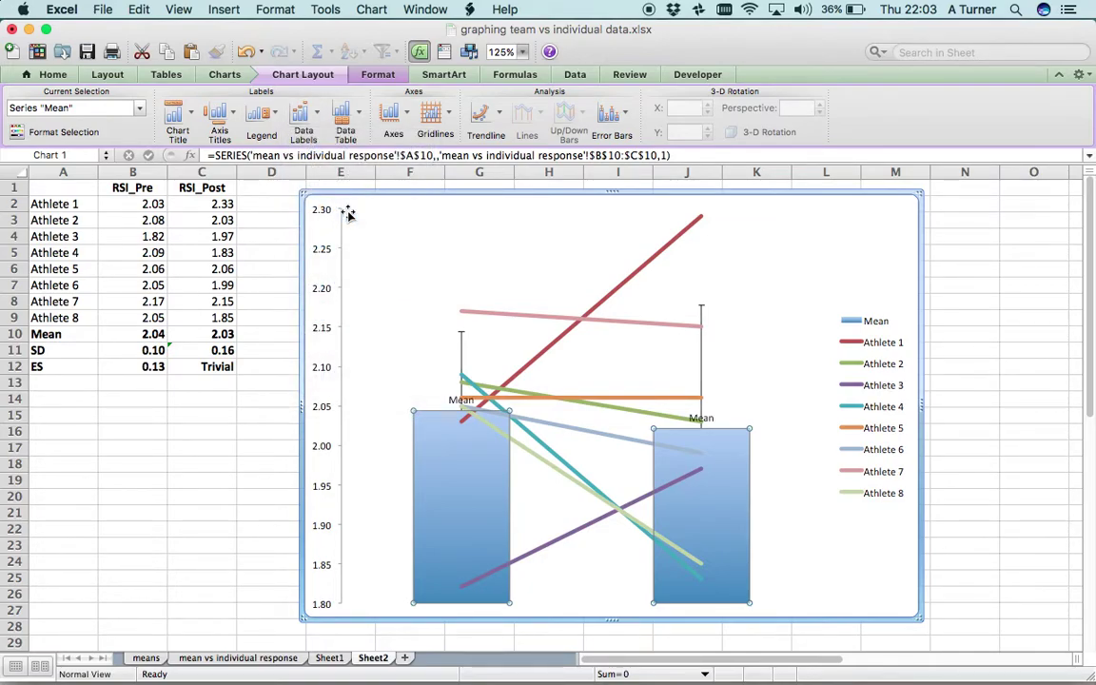
{"action": "left_click", "coordinate": [318, 117]}
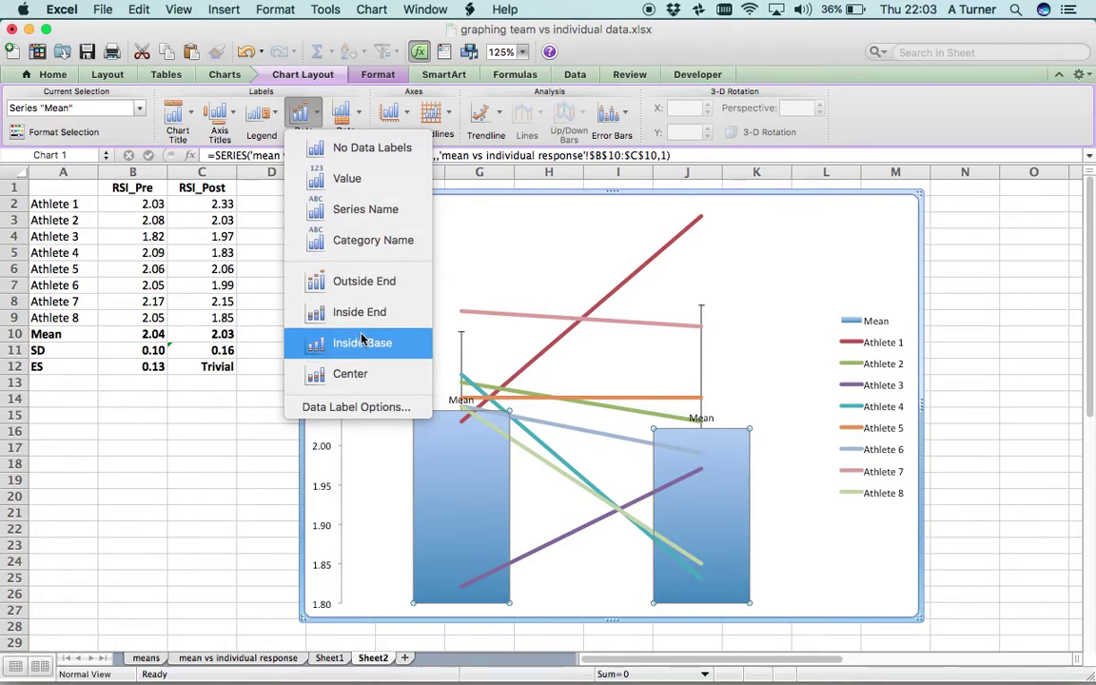
{"action": "left_click", "coordinate": [353, 373]}
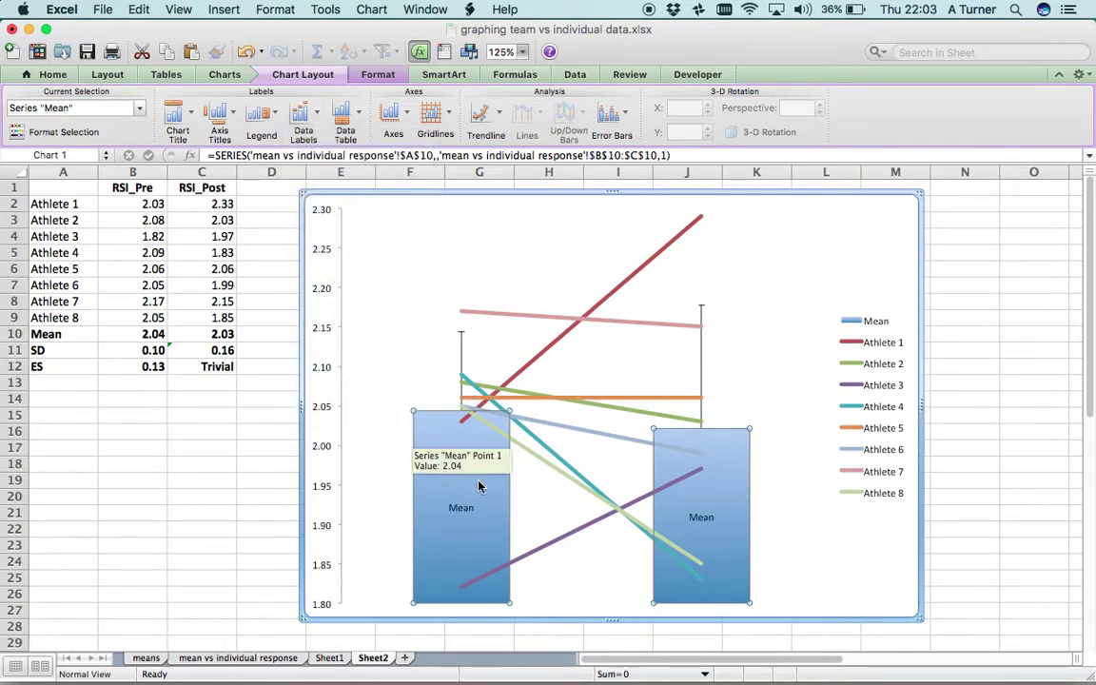
Step: Replace the data label text on the first Mean column with "Pre"
{"action": "left_click", "coordinate": [461, 509]}
{"action": "left_click", "coordinate": [461, 510]}
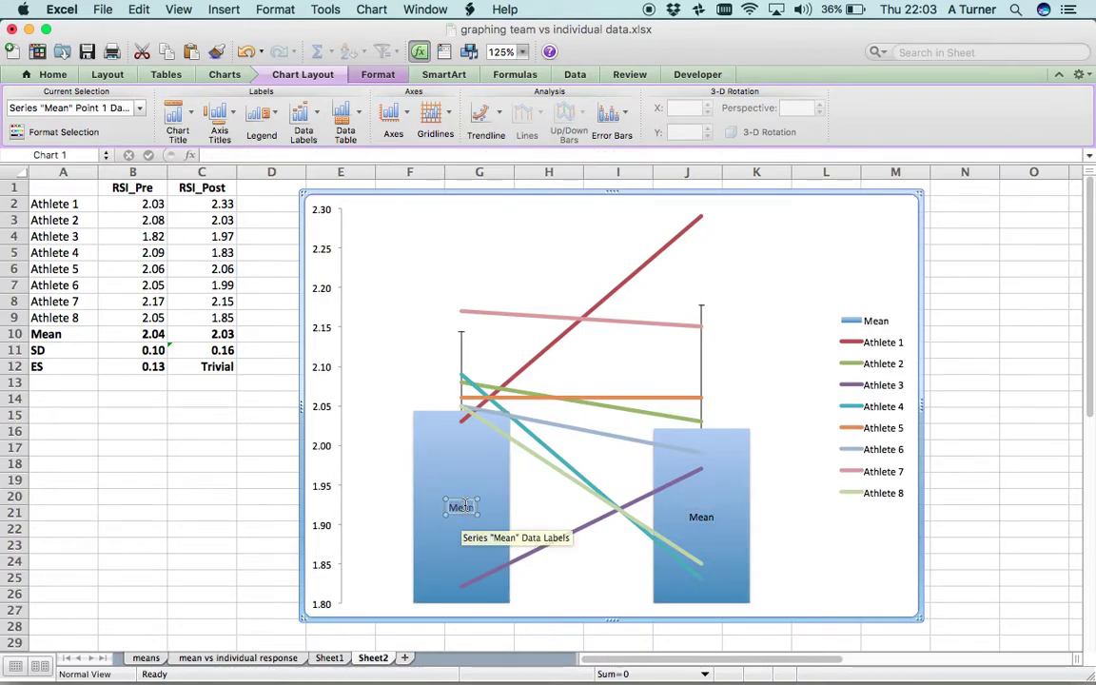
{"action": "type", "text": "Pre"}
Step: Replace the data label text on the second Mean column with "Post"
{"action": "left_click", "coordinate": [700, 517]}
{"action": "left_click", "coordinate": [700, 517]}
{"action": "left_click_drag", "start_coordinate": [714, 518], "coordinate": [691, 516]}
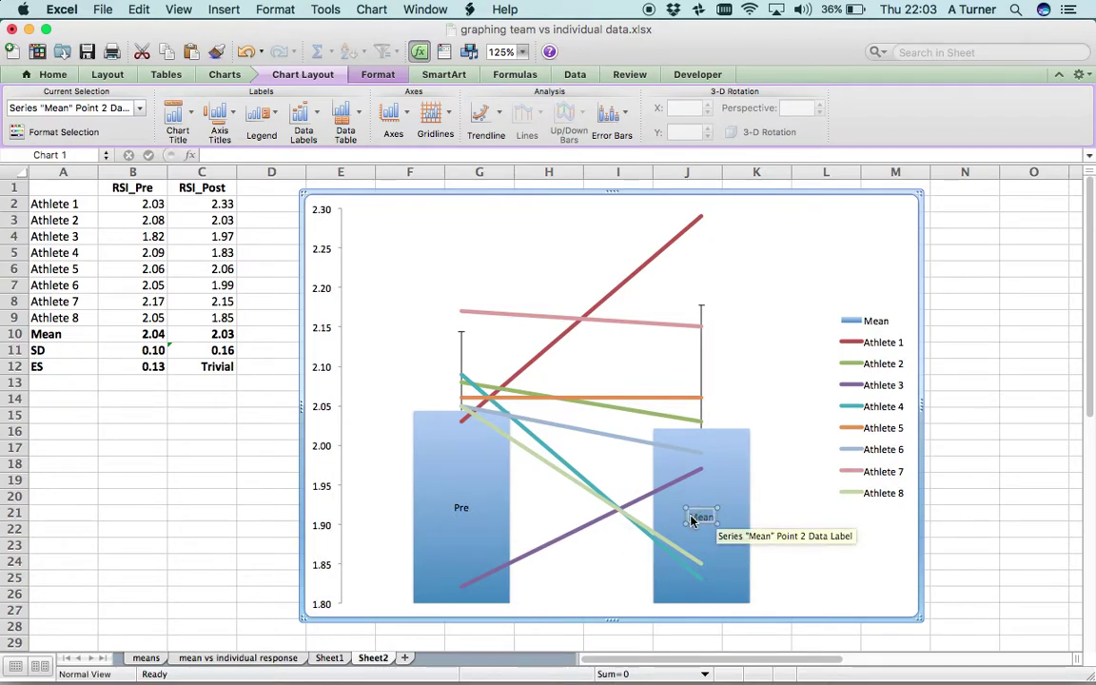
{"action": "type", "text": "Post"}
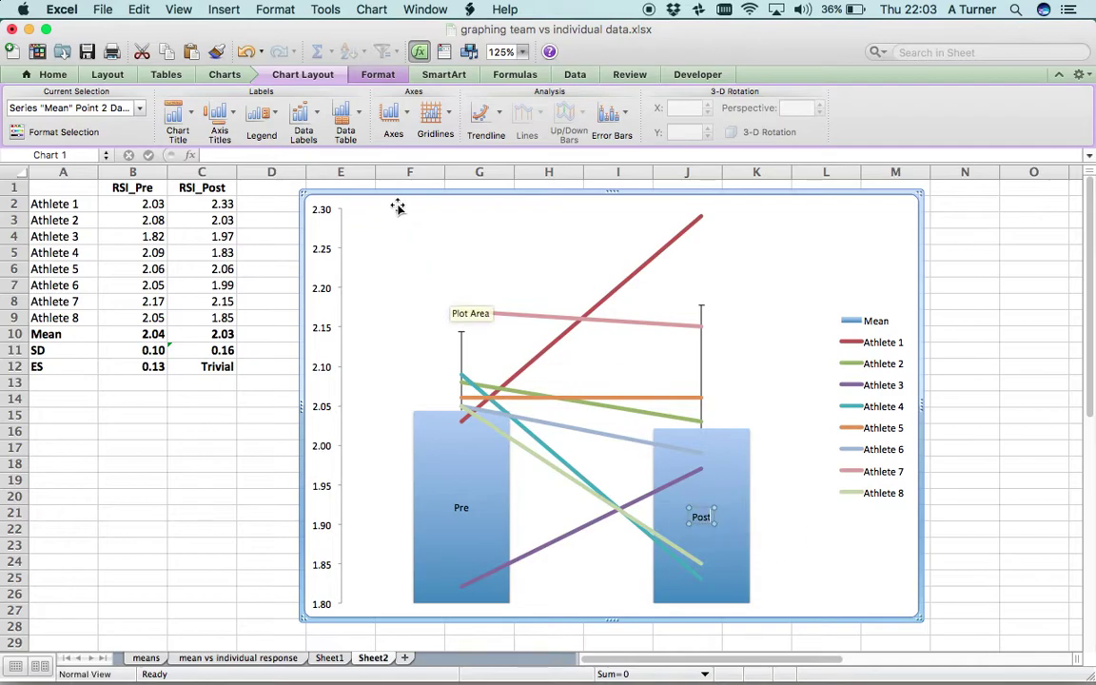
Step: Add a rotated vertical axis title to the chart and set its text to "change in metric"
{"action": "left_click", "coordinate": [217, 113]}
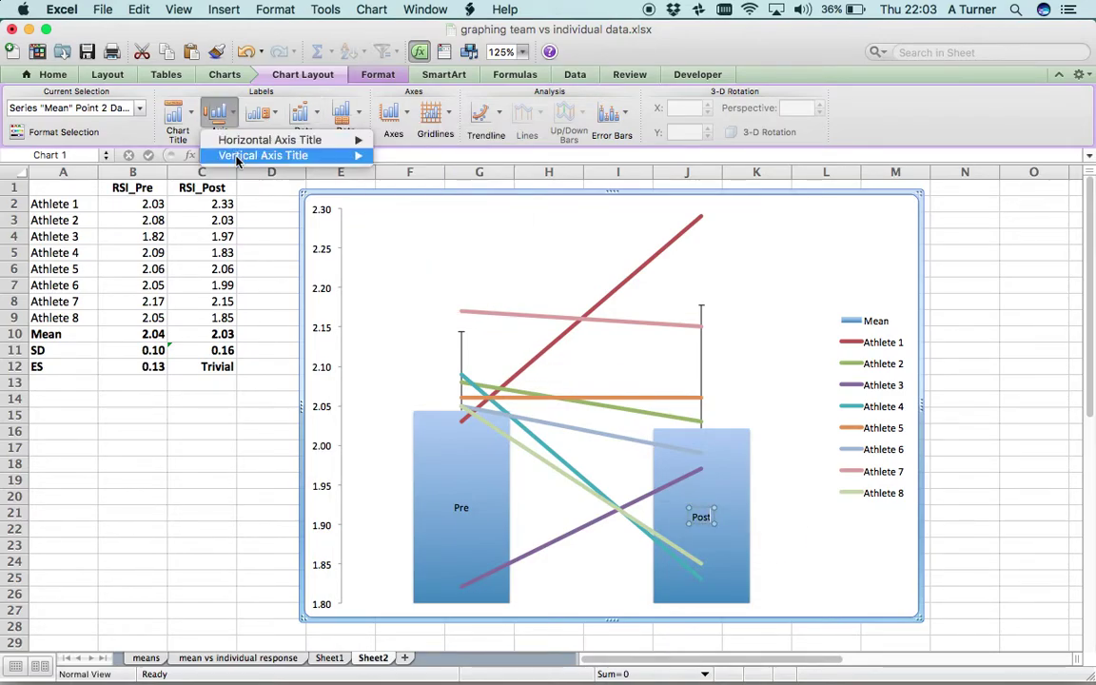
{"action": "mouse_move", "coordinate": [238, 156]}
{"action": "left_click", "coordinate": [419, 190]}
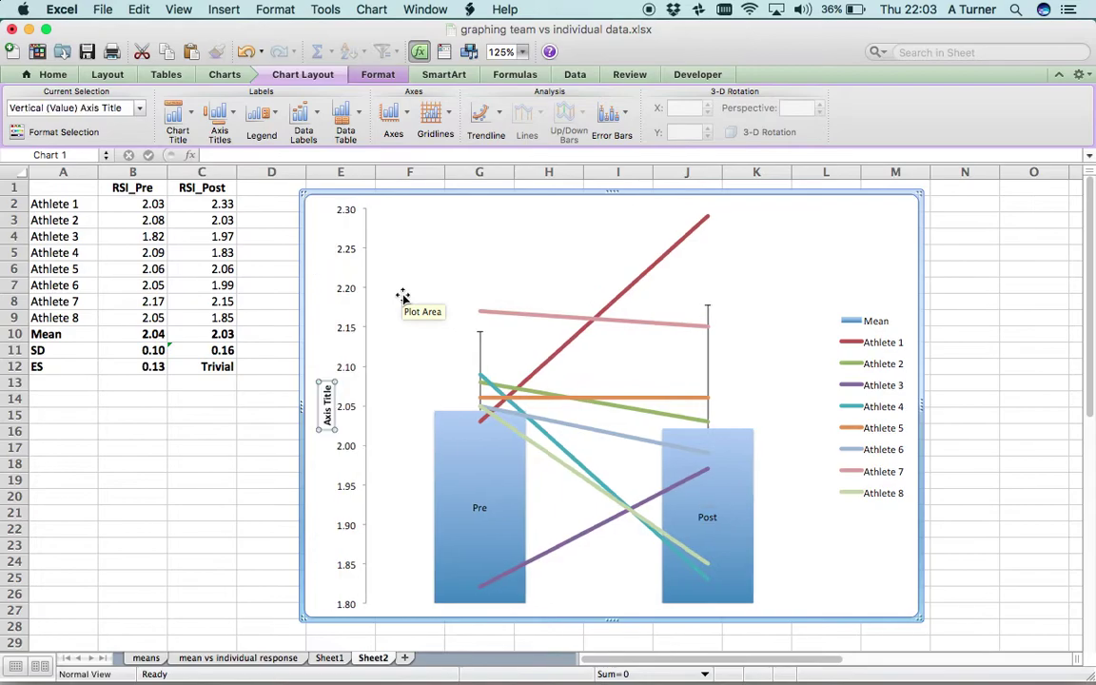
{"action": "double_click", "coordinate": [327, 415]}
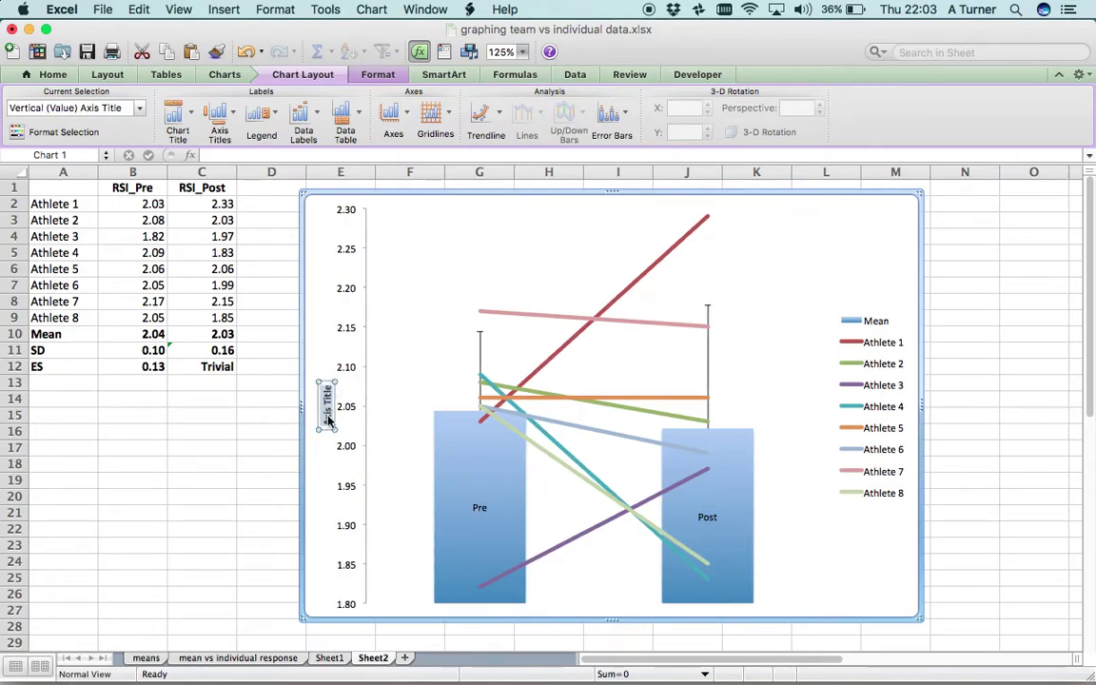
{"action": "type", "text": "change"}
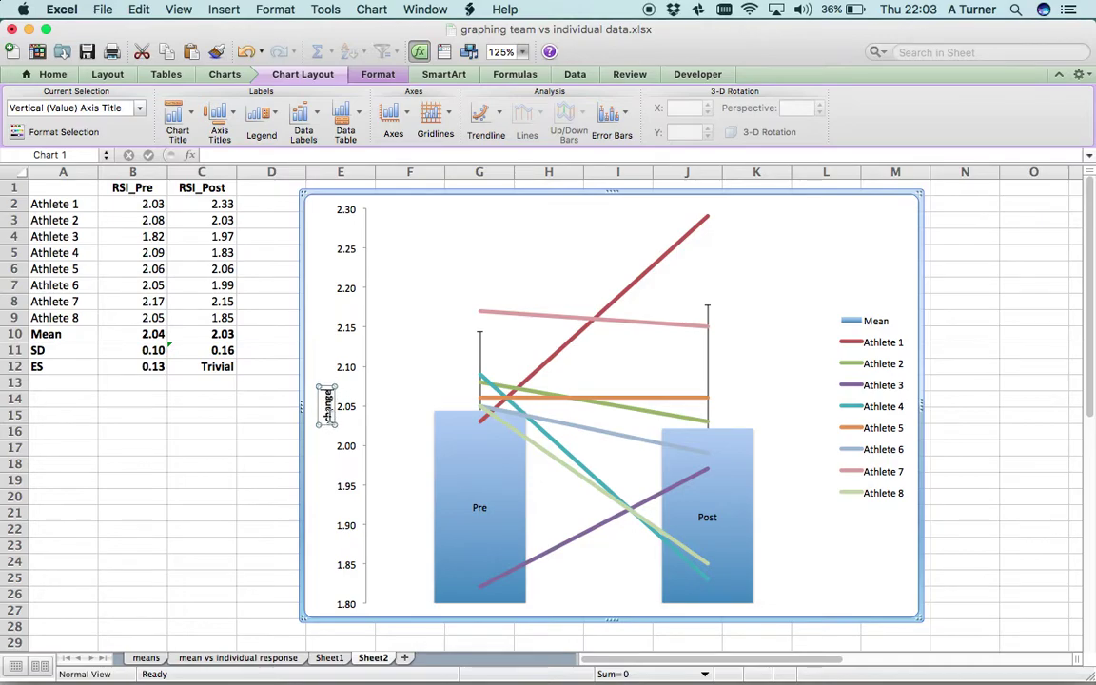
{"action": "type", "text": " in m"}
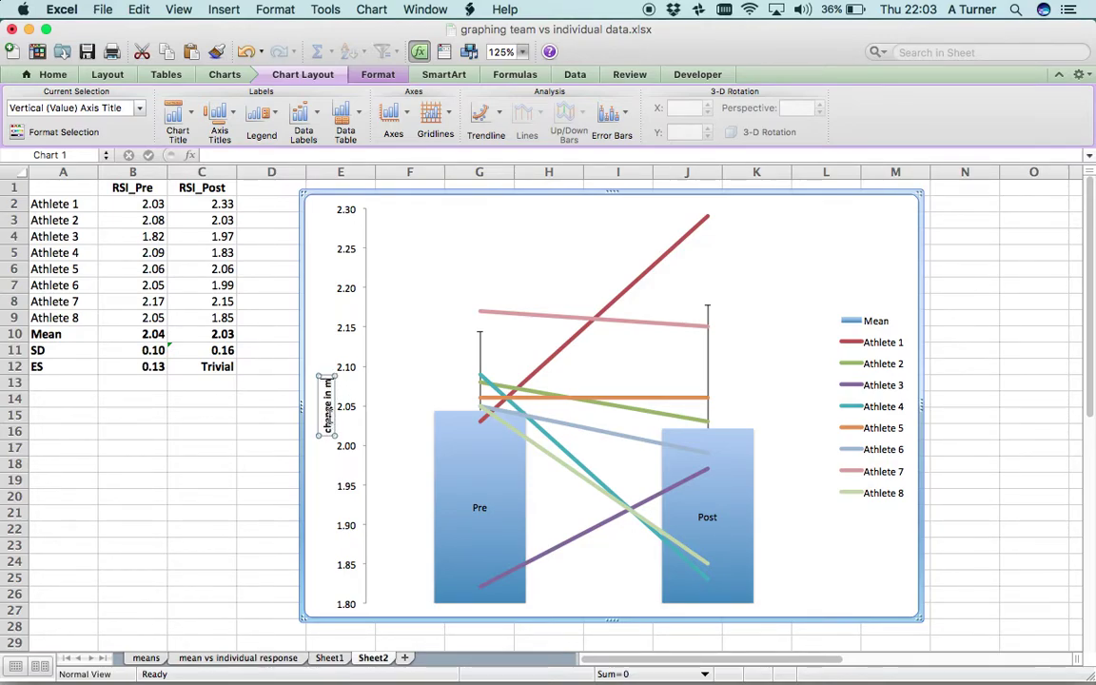
{"action": "type", "text": "etric"}
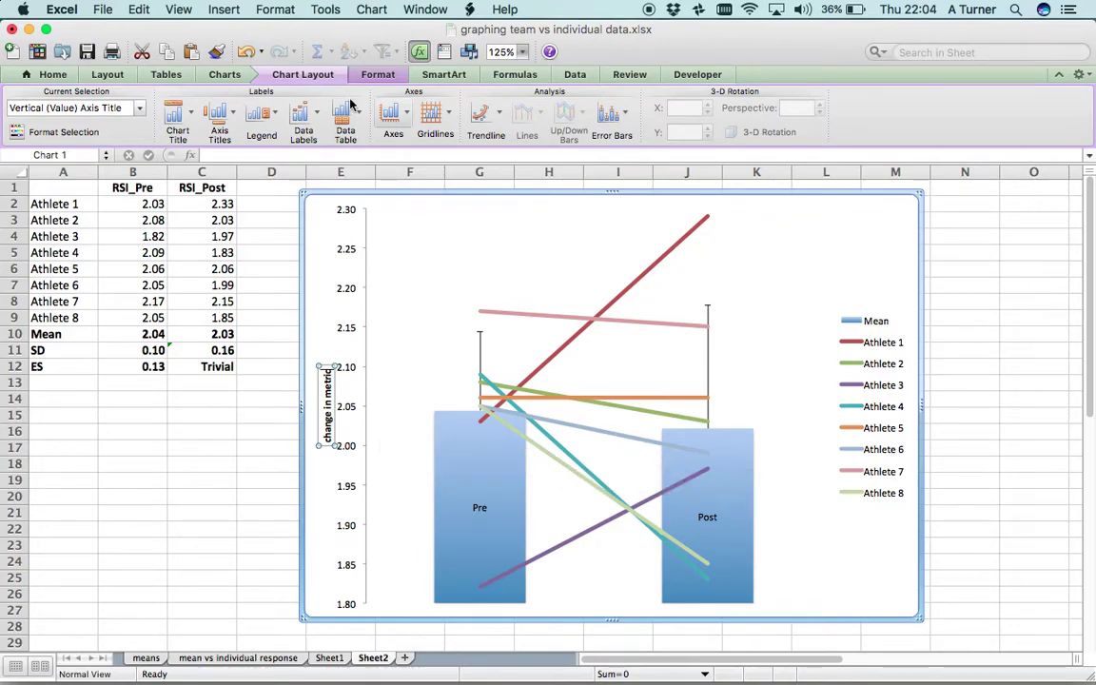
Step: Place the legend at the bottom of the chart and widen it on both sides to span nearly the full chart width
{"action": "left_click", "coordinate": [265, 112]}
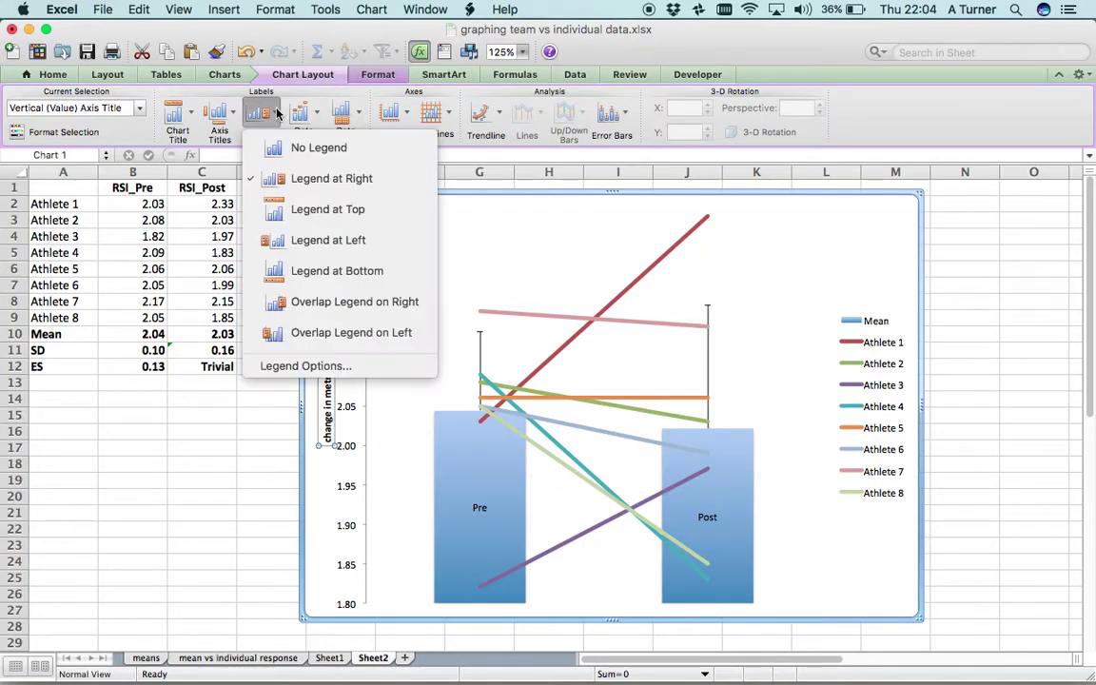
{"action": "left_click", "coordinate": [322, 272]}
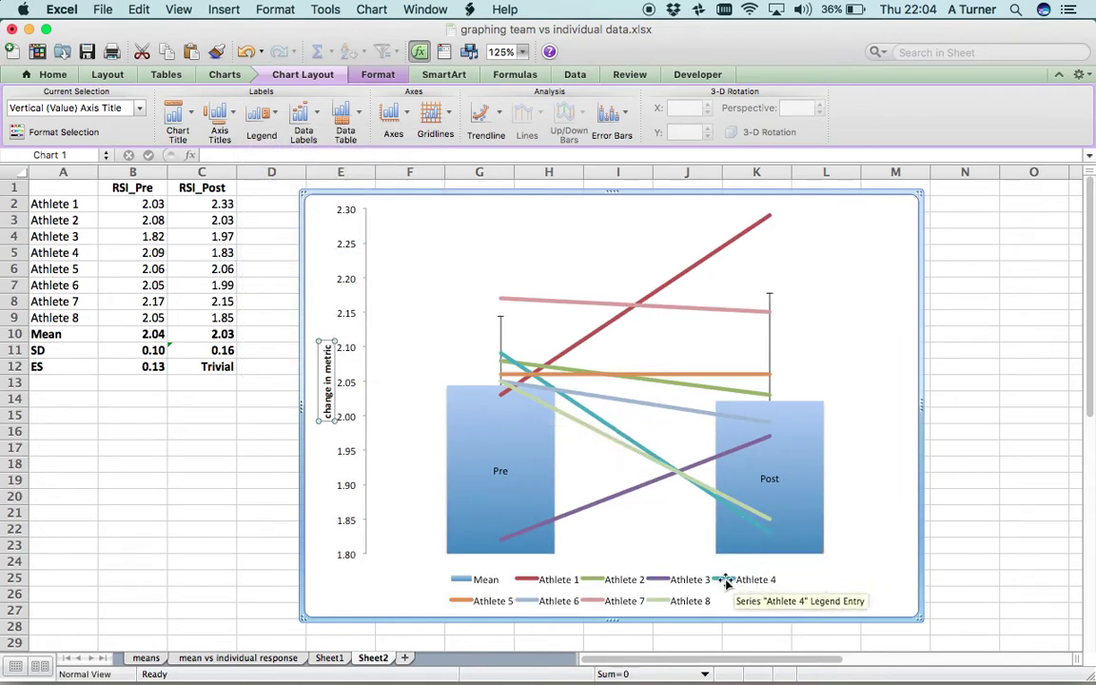
{"action": "left_click", "coordinate": [766, 585]}
{"action": "left_click_drag", "start_coordinate": [776, 586], "coordinate": [883, 587]}
{"action": "left_click_drag", "start_coordinate": [448, 588], "coordinate": [338, 590]}
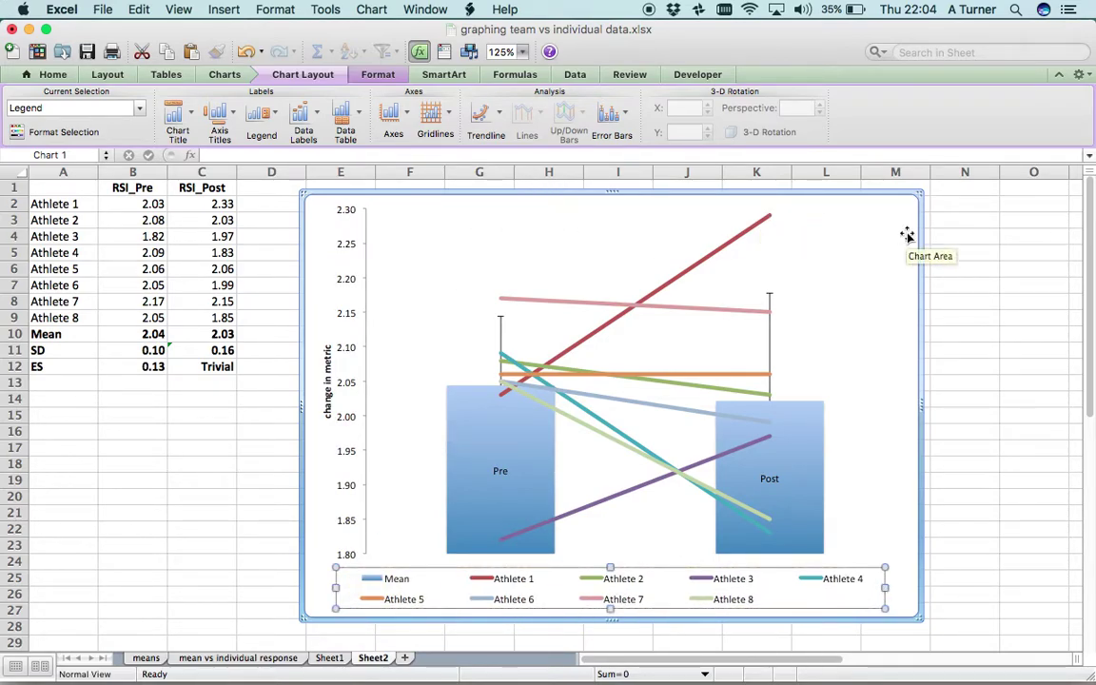